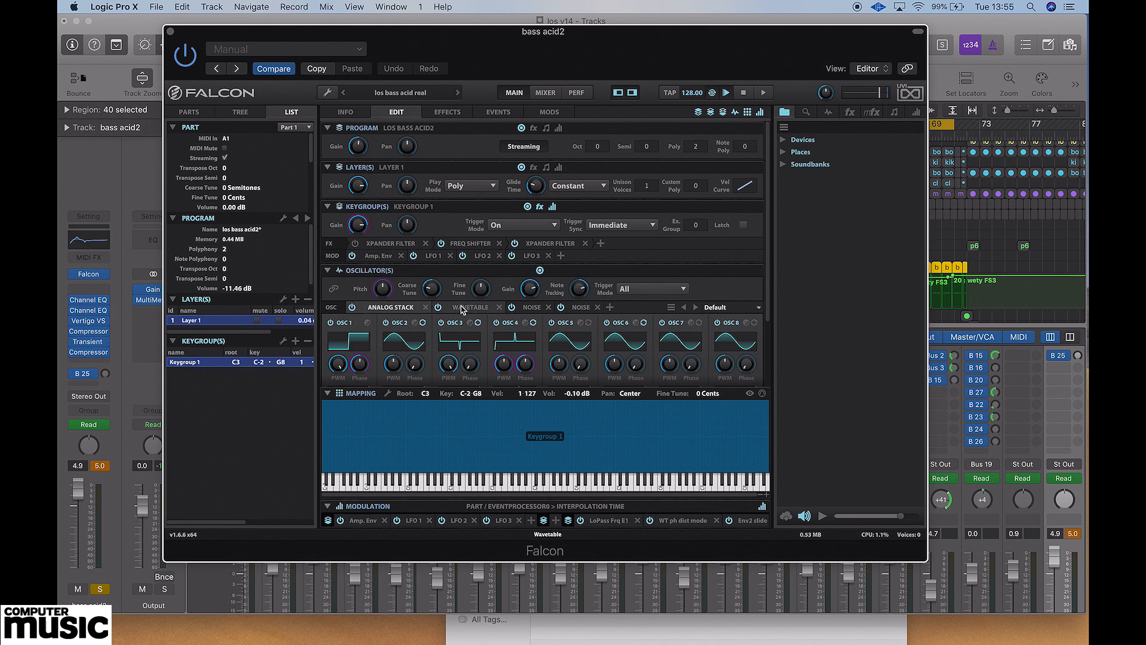
# Look through the Analog Stack, Wavetable and two Noise oscillators of the Falcon bass patch.
pyautogui.click(474, 309)
pyautogui.click(394, 307)
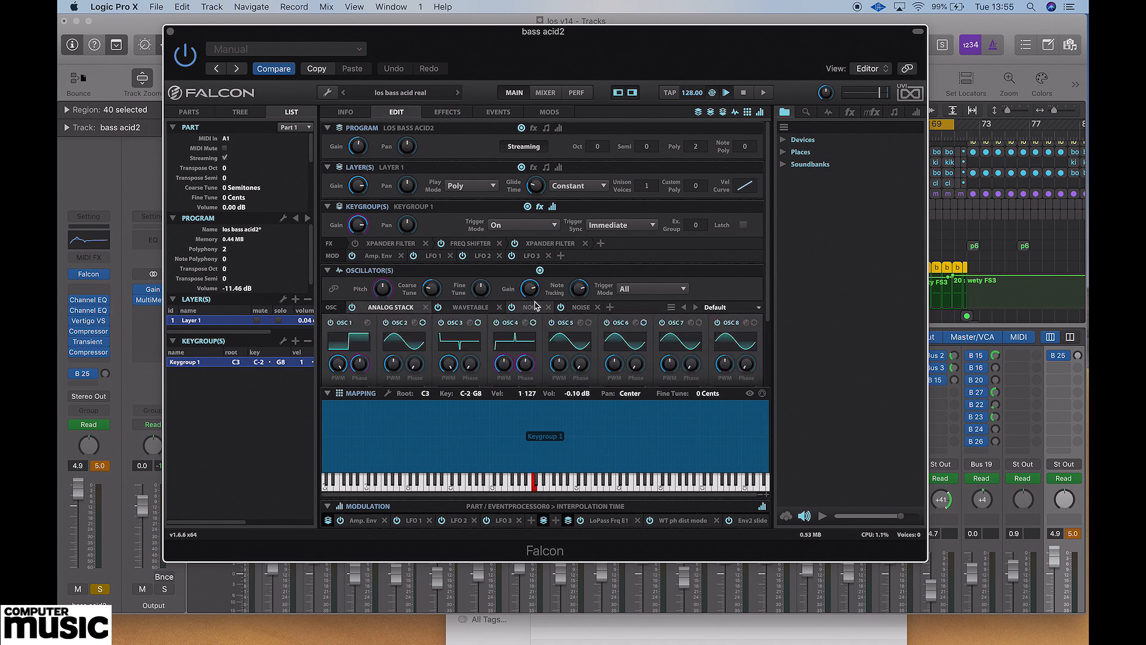
pyautogui.click(532, 308)
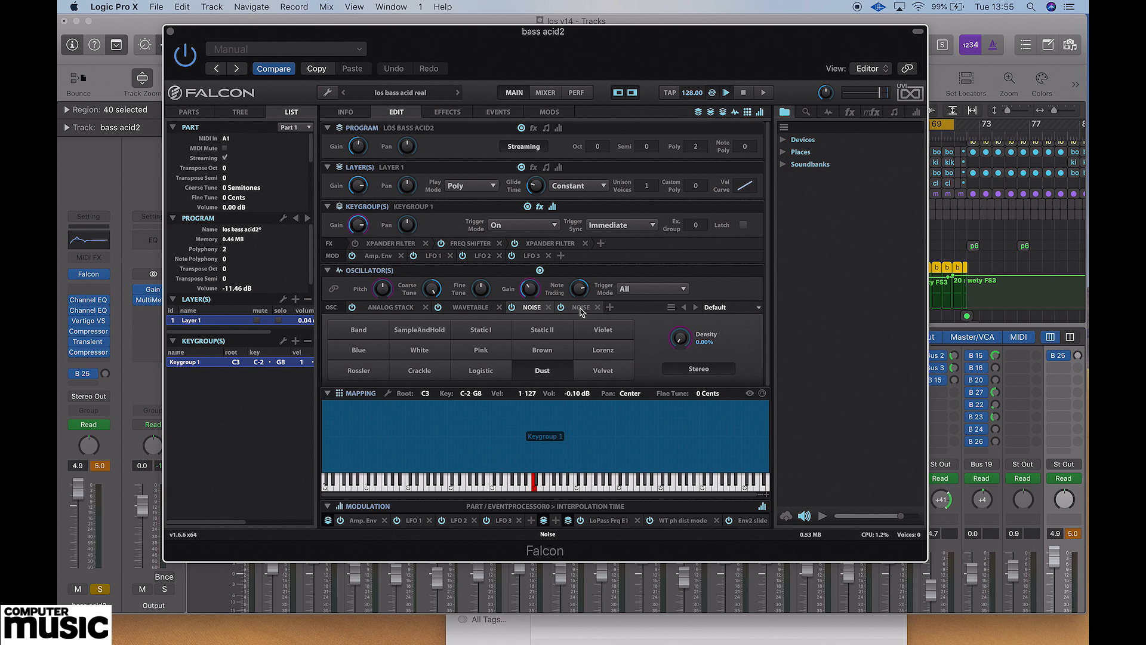
pyautogui.click(580, 308)
pyautogui.click(532, 308)
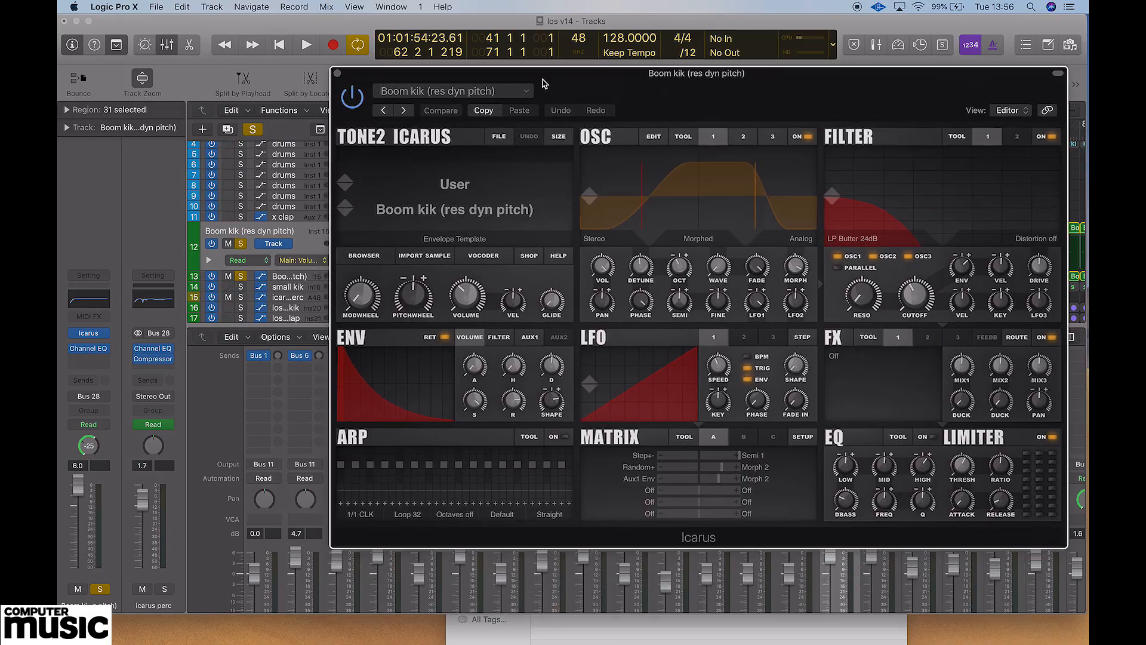
# Examine the sample import options for resynthesis, granulator, time stretch and beat slicing in the Icarus kick patch.
pyautogui.moveTo(547, 86); pyautogui.dragTo(561, 157)
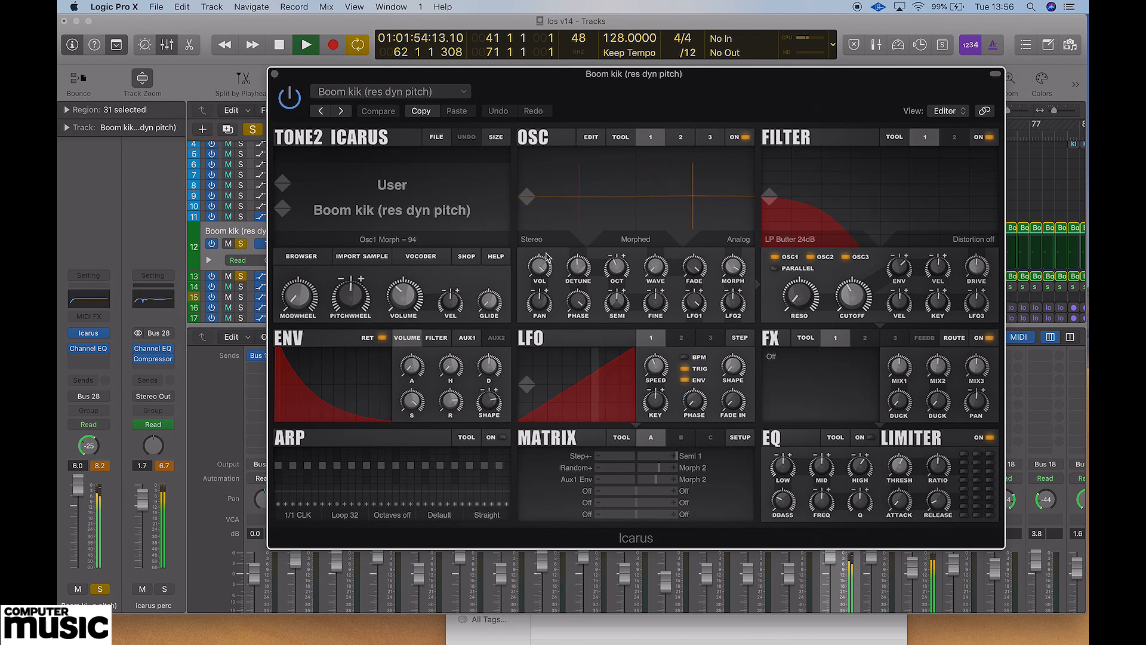
pyautogui.click(370, 258)
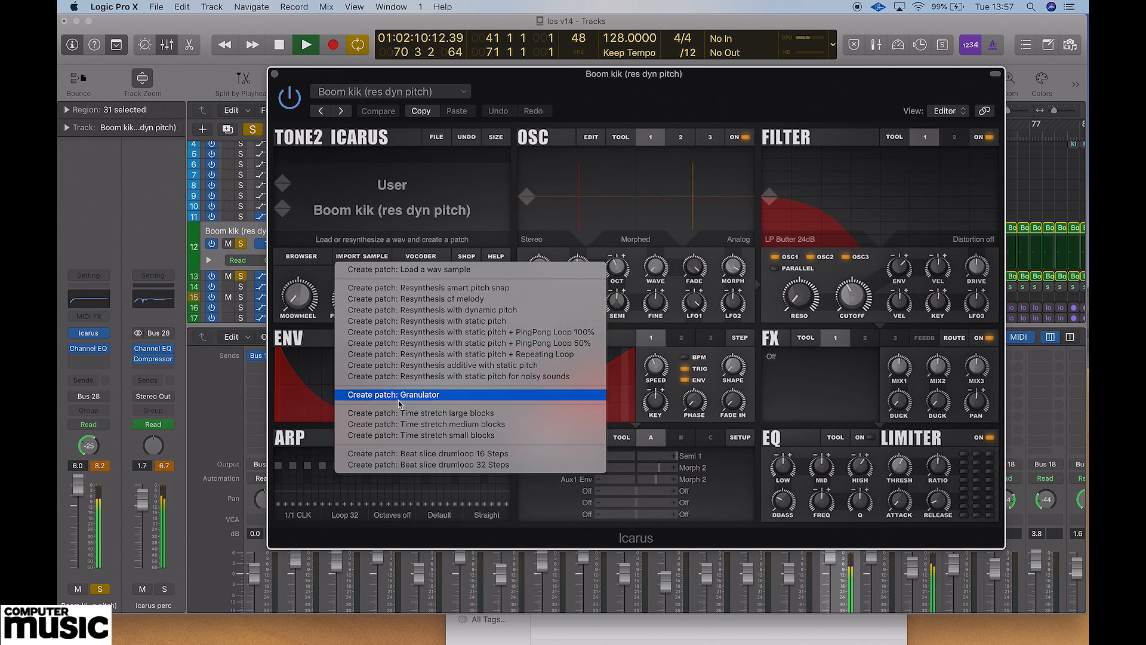
pyautogui.click(430, 381)
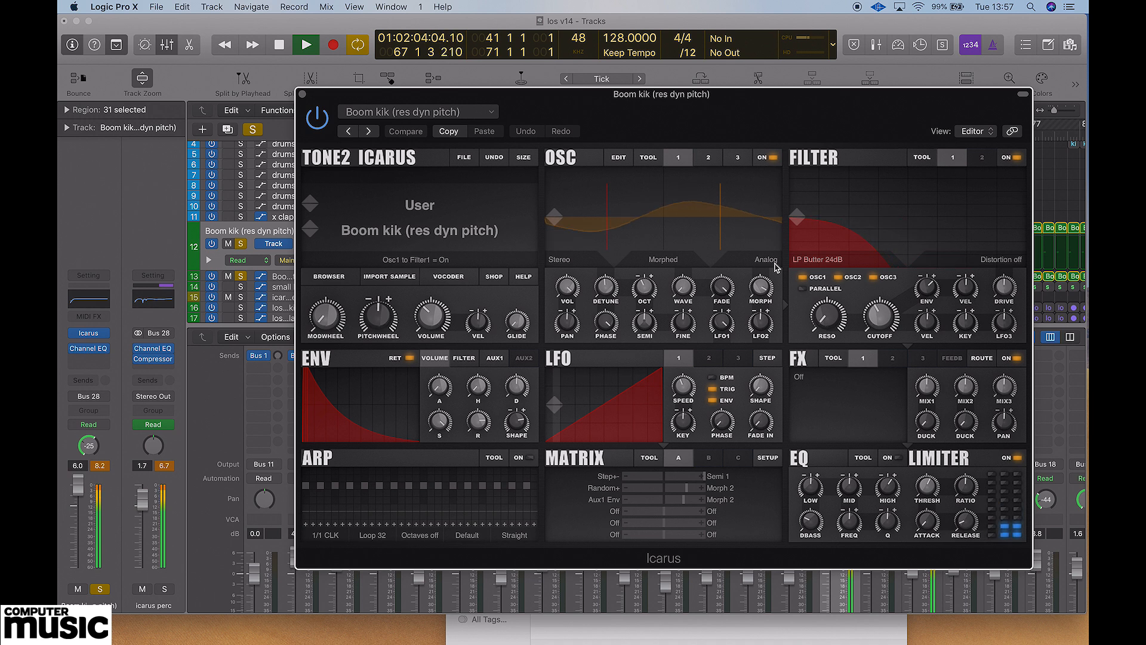
# Sweep the Wave position of oscillator 1 and raise its Morph to 100.
pyautogui.moveTo(768, 294)
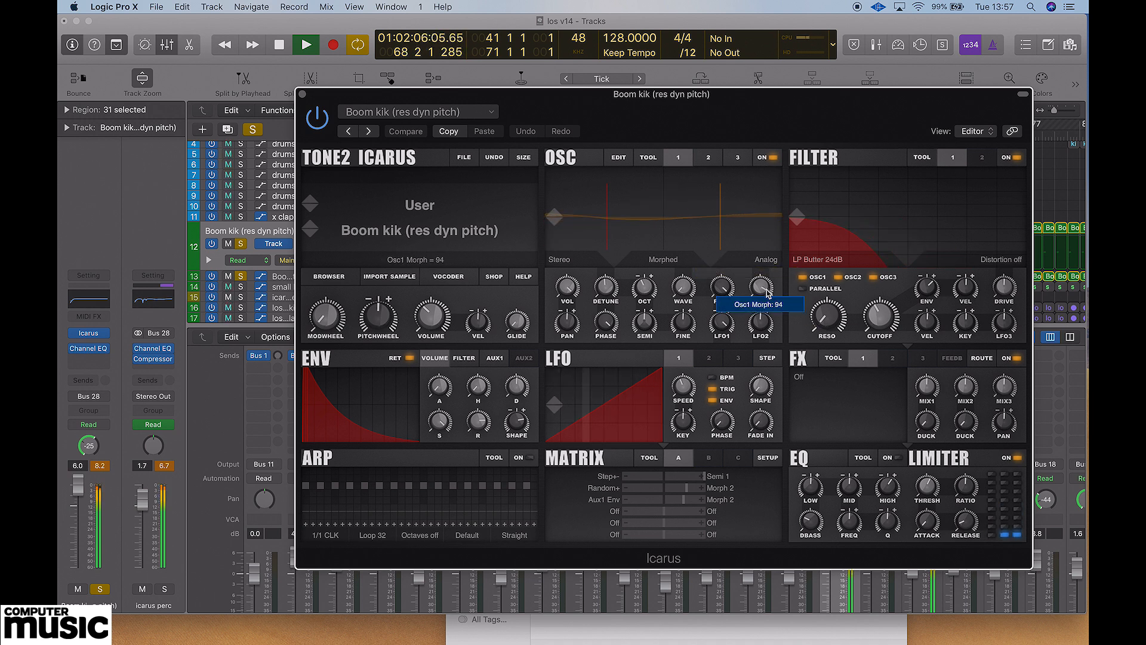
pyautogui.moveTo(769, 293); pyautogui.dragTo(758, 314)
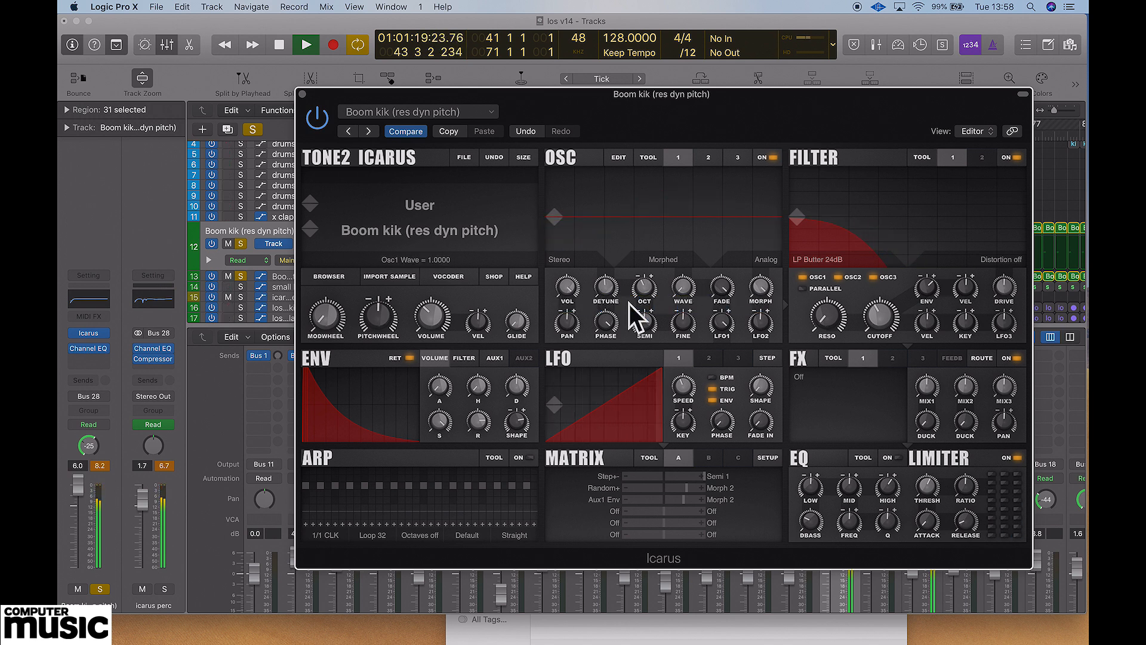
pyautogui.moveTo(672, 298); pyautogui.dragTo(690, 270)
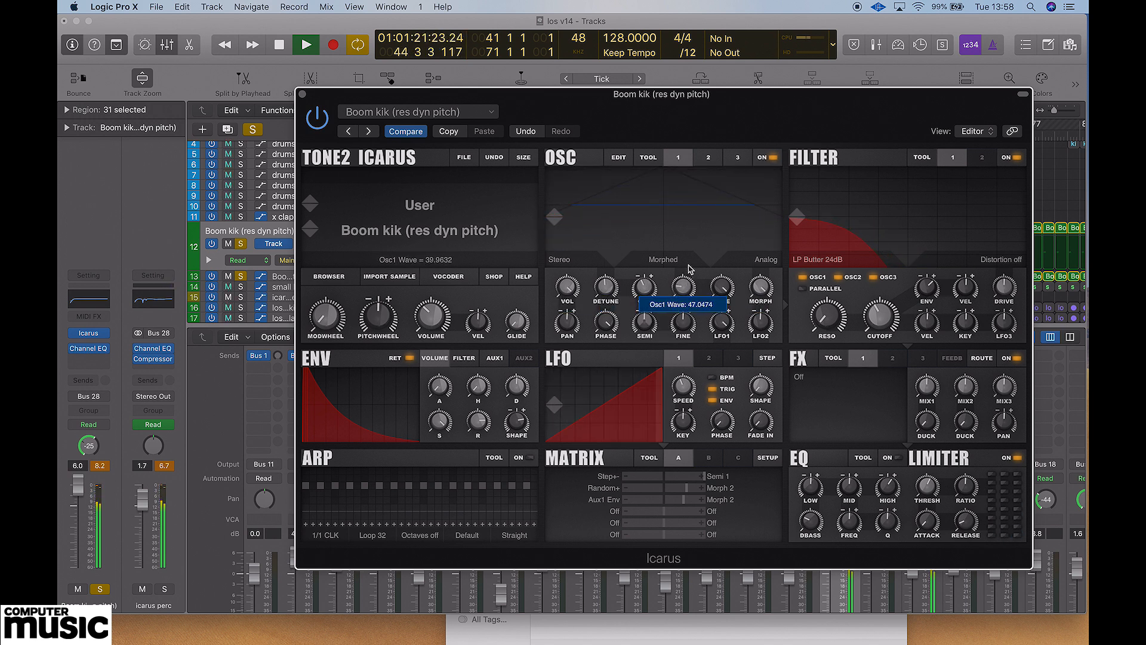
pyautogui.moveTo(706, 199); pyautogui.dragTo(685, 383)
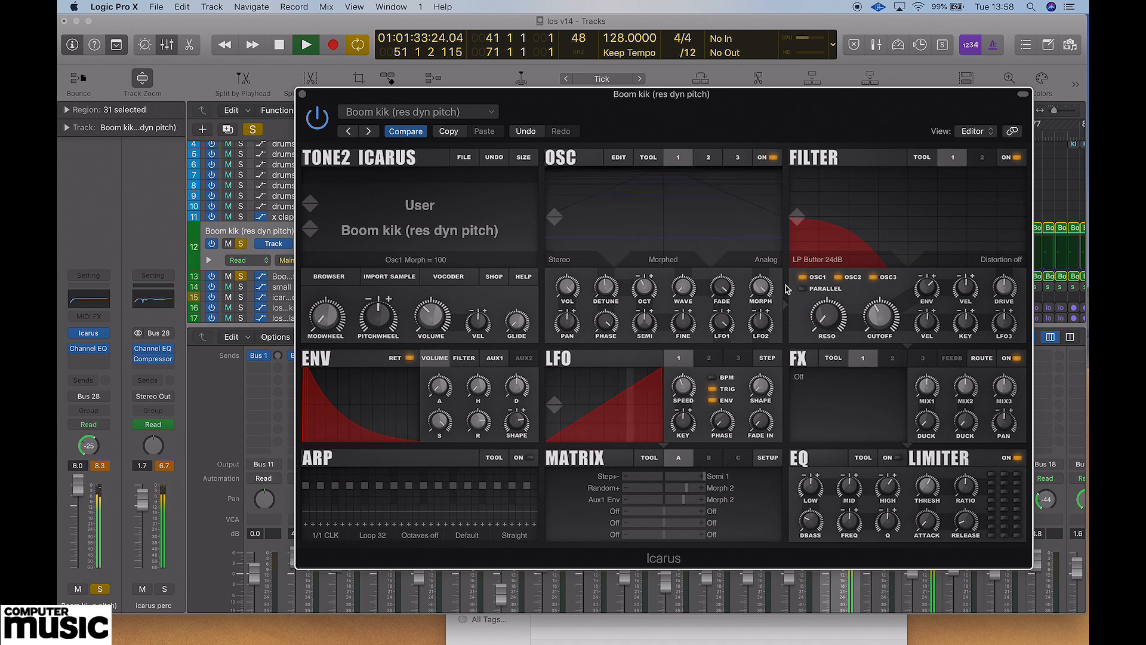
# Try the FM Sine, FM Sine 2x and FM Square synthesis modes on oscillator 1, with its Morph at 100.
pyautogui.click(770, 260)
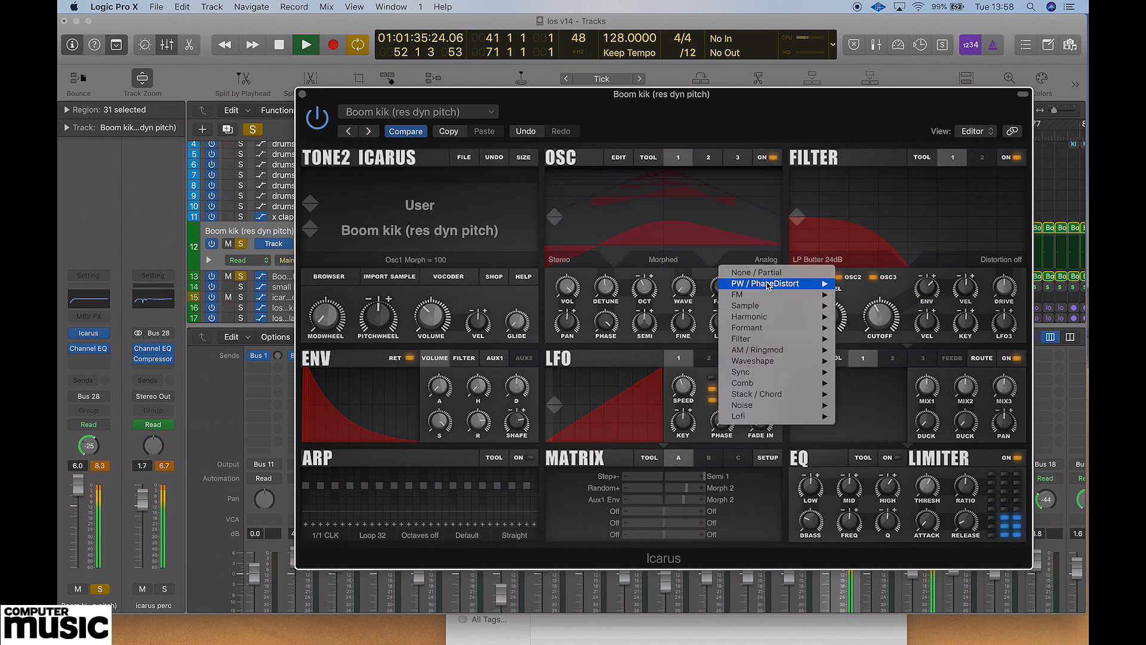
pyautogui.moveTo(763, 298)
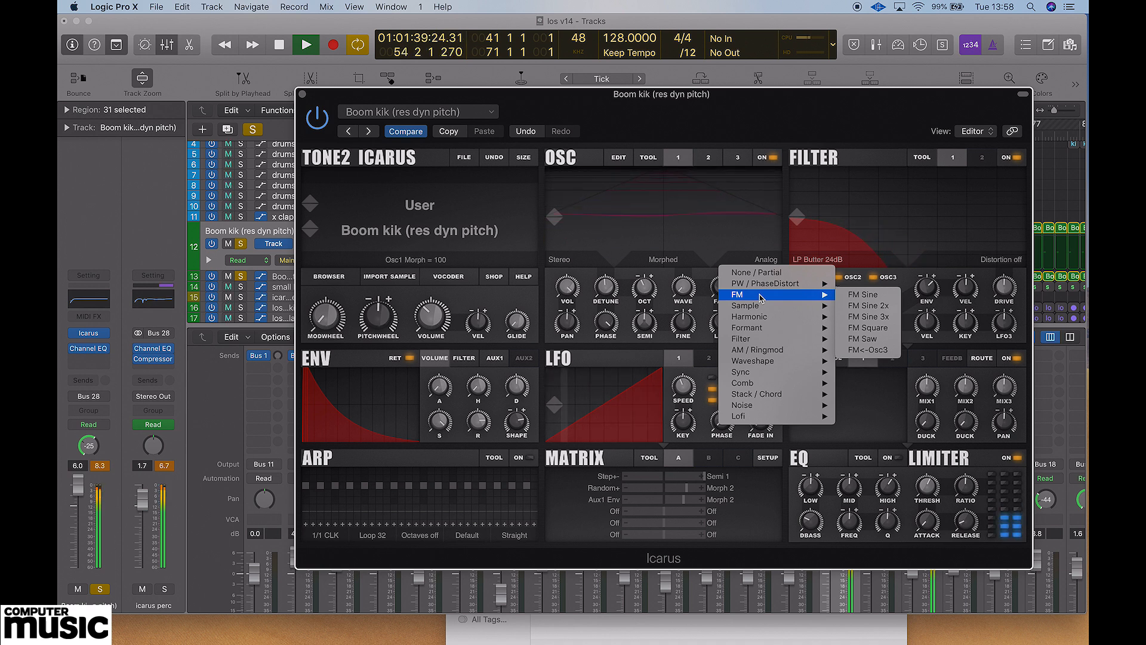
pyautogui.click(873, 296)
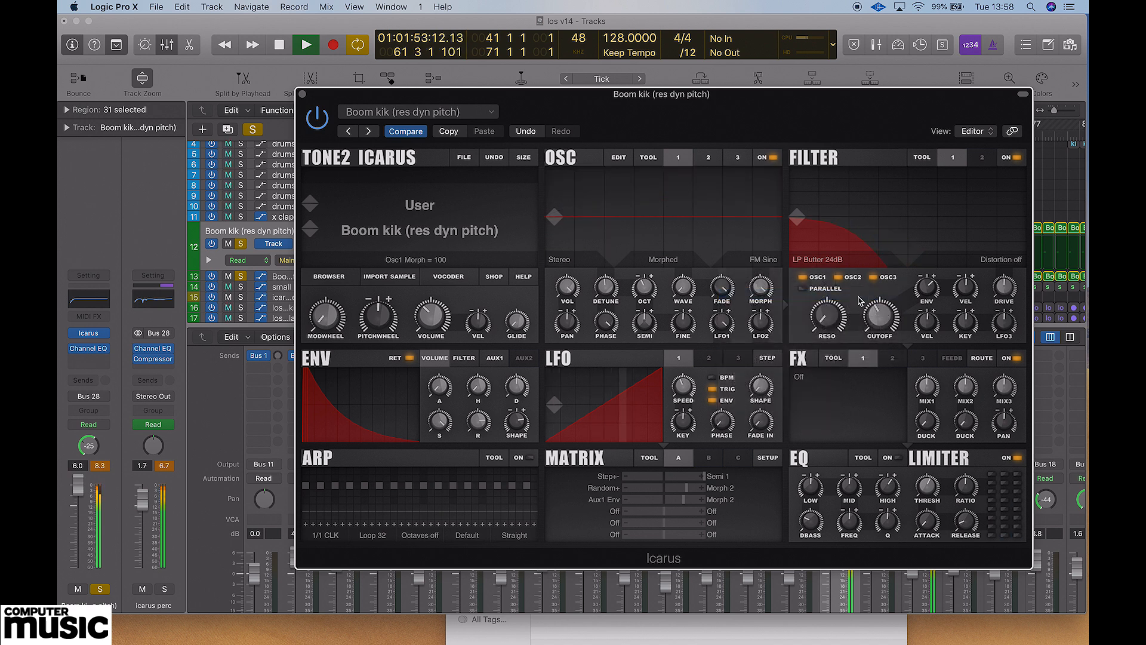
pyautogui.click(771, 262)
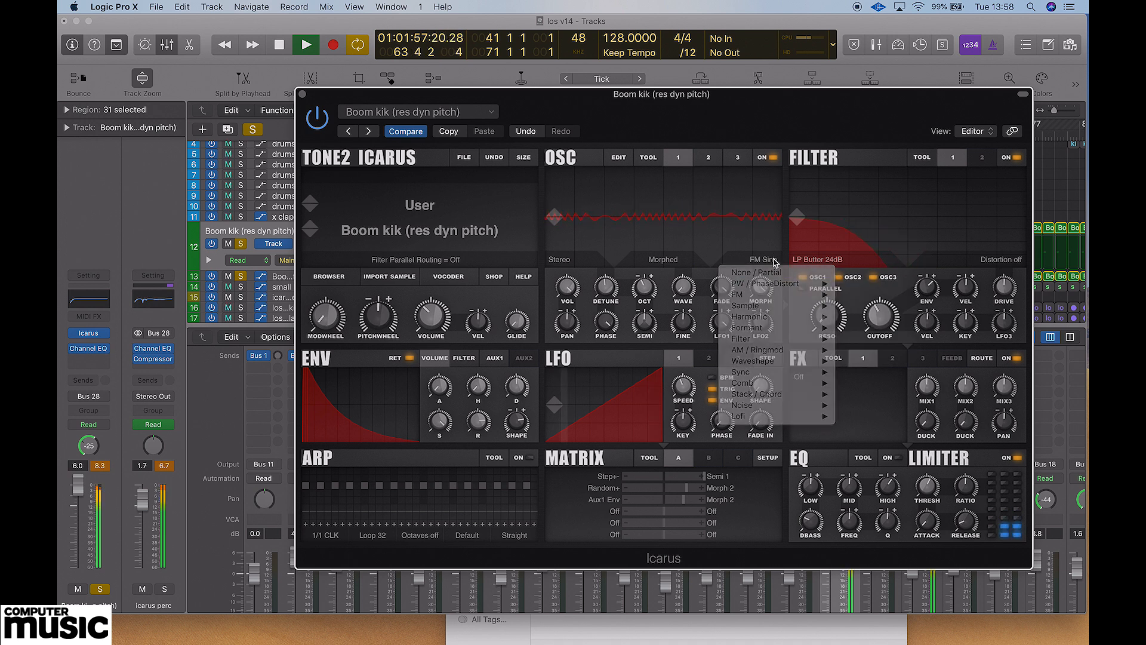
pyautogui.click(773, 261)
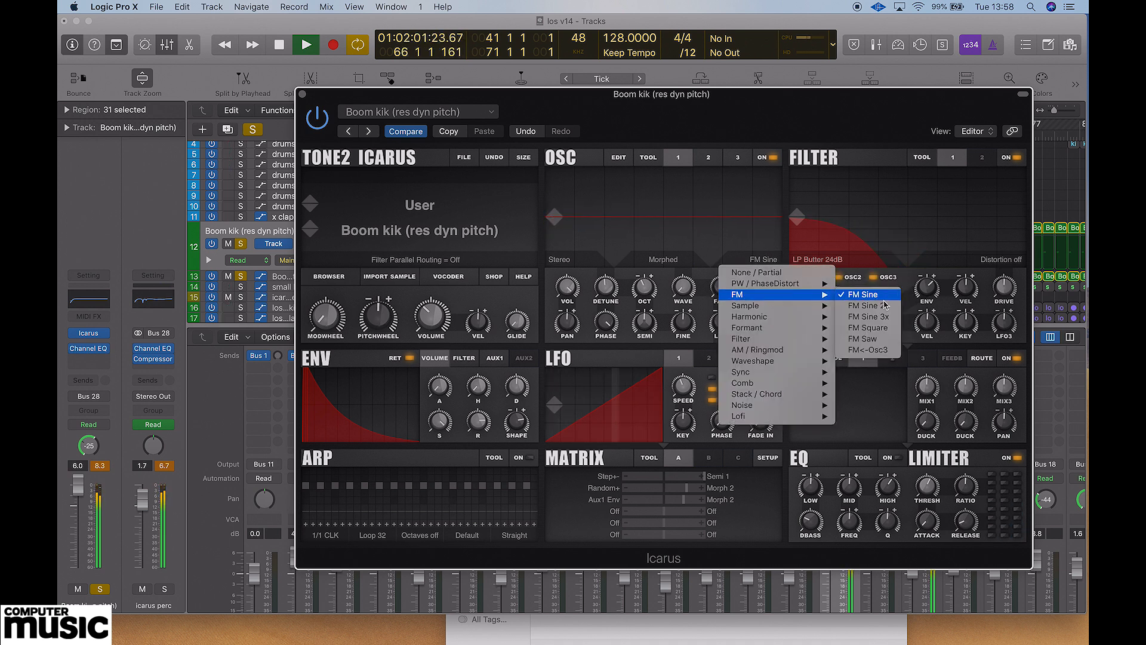
pyautogui.click(882, 305)
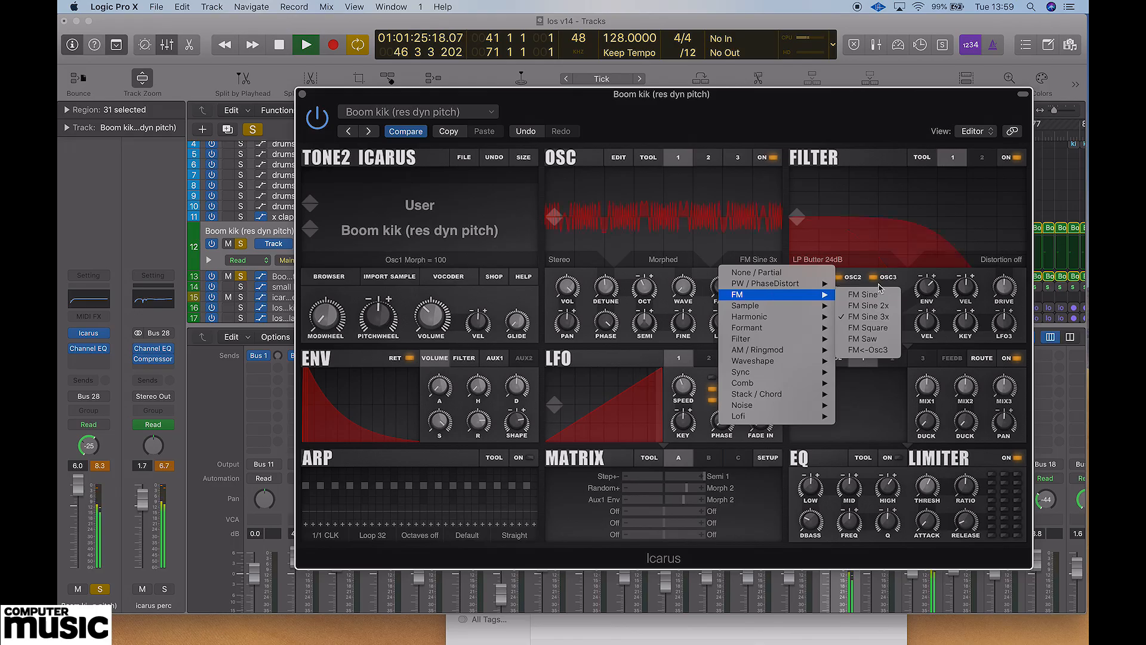
pyautogui.click(866, 325)
pyautogui.moveTo(760, 287)
pyautogui.mouseDown()
pyautogui.moveTo(762, 349)
pyautogui.moveTo(760, 269)
pyautogui.mouseUp()
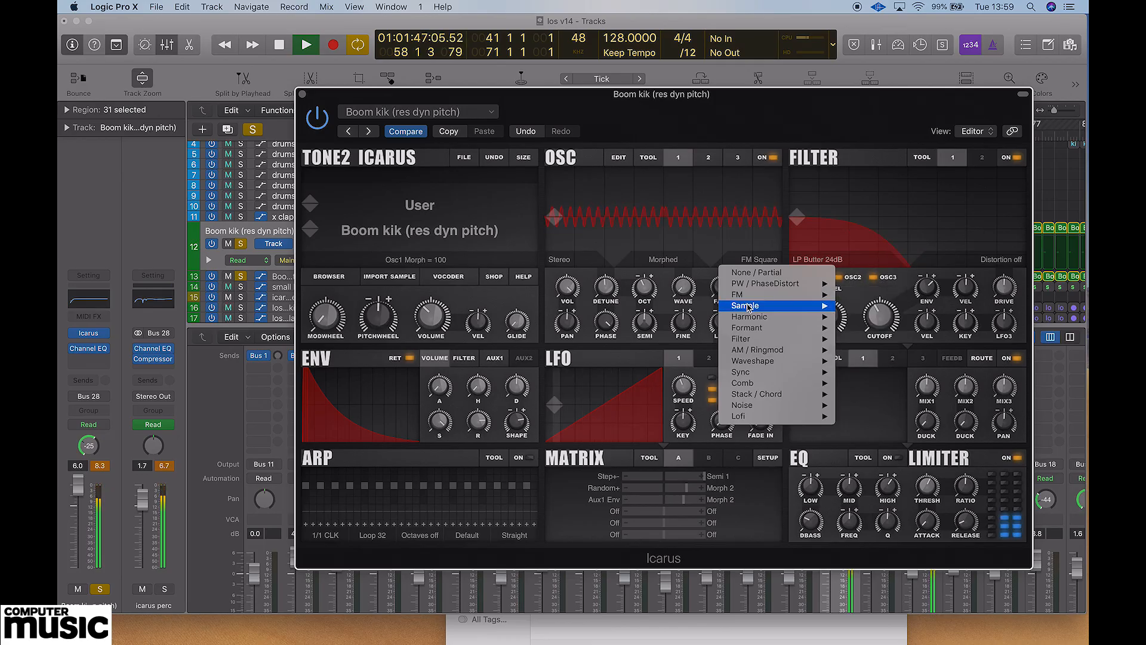
# Audition the Waveshape and PhaseDist PW synthesis modes on oscillator 1.
pyautogui.moveTo(750, 318)
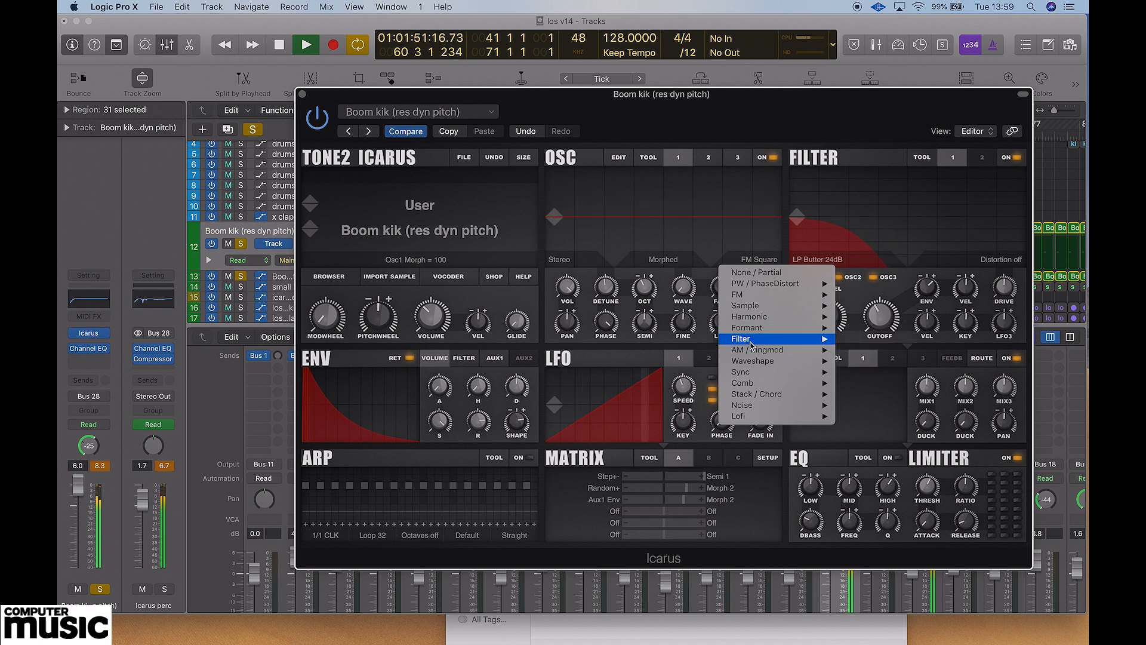
pyautogui.moveTo(756, 366)
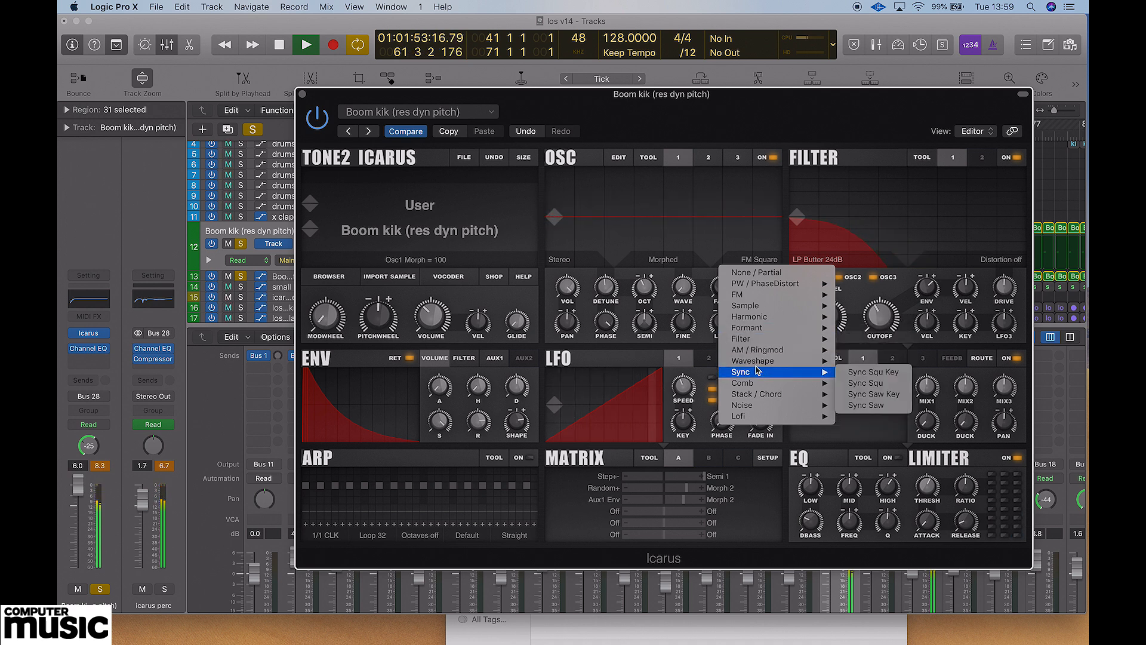
pyautogui.click(882, 362)
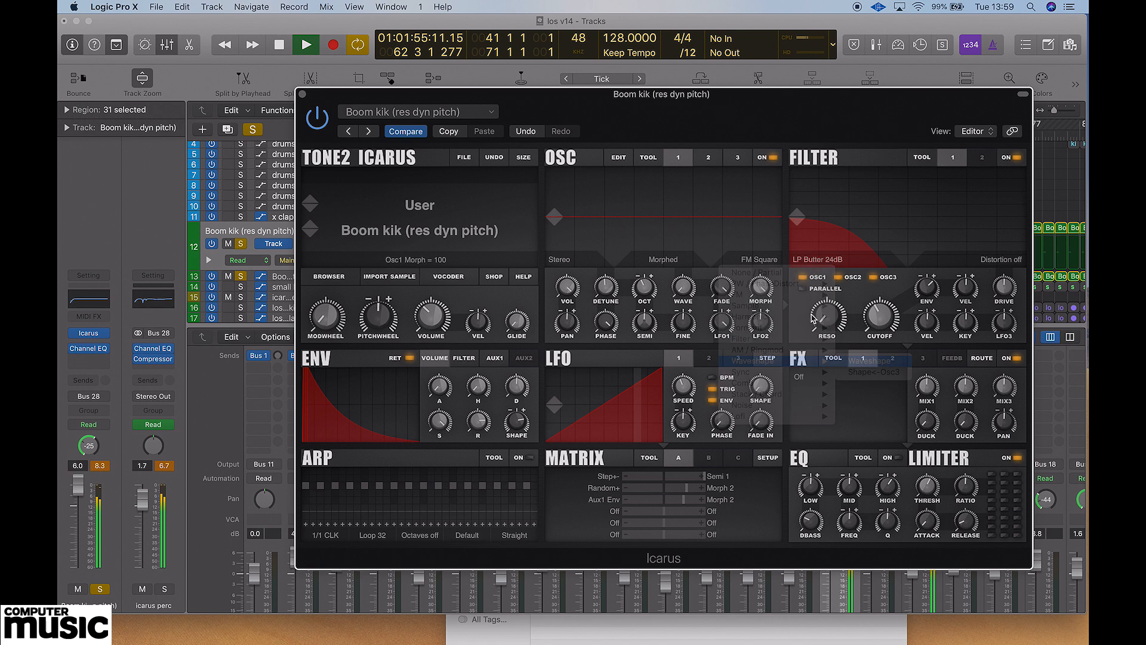
pyautogui.click(763, 286)
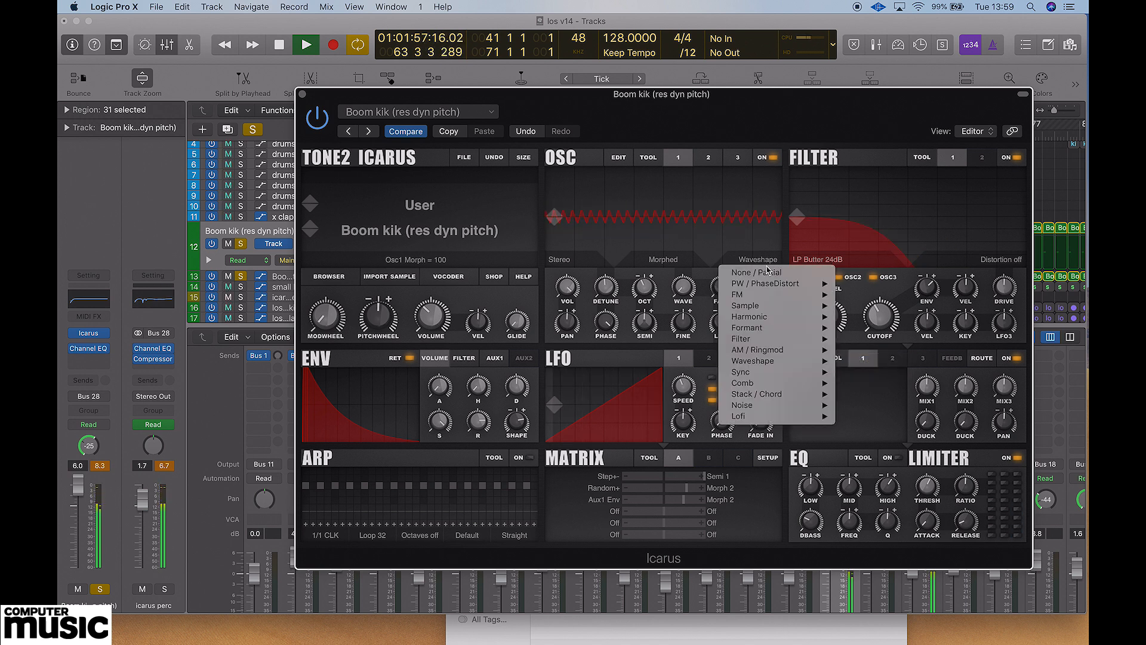
pyautogui.moveTo(764, 284)
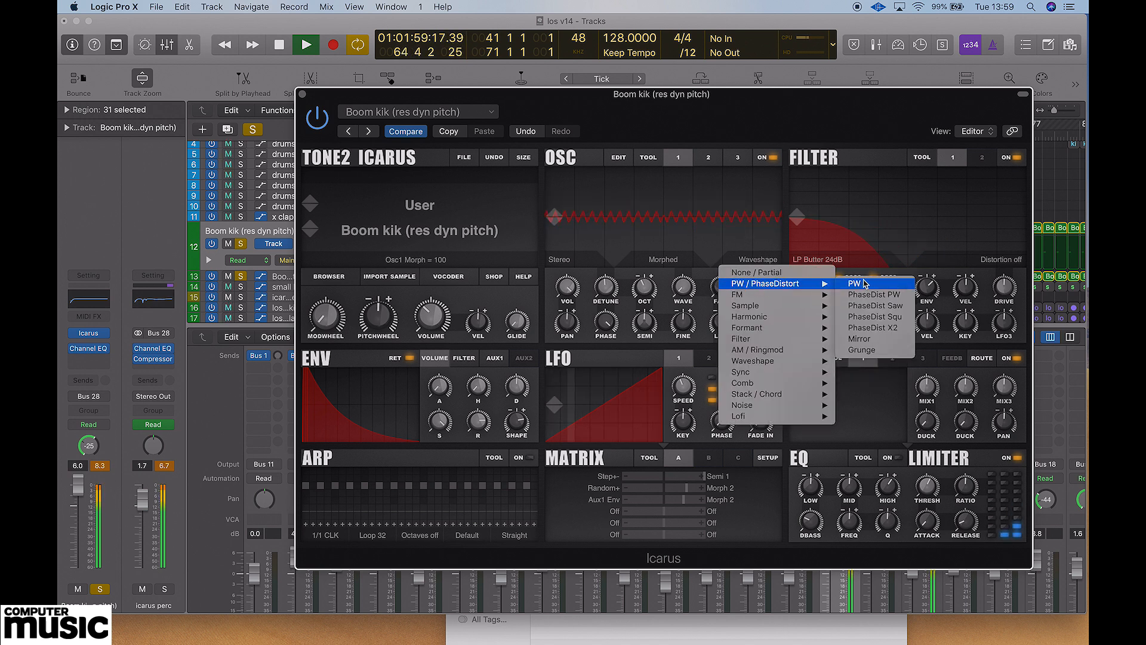
pyautogui.click(874, 294)
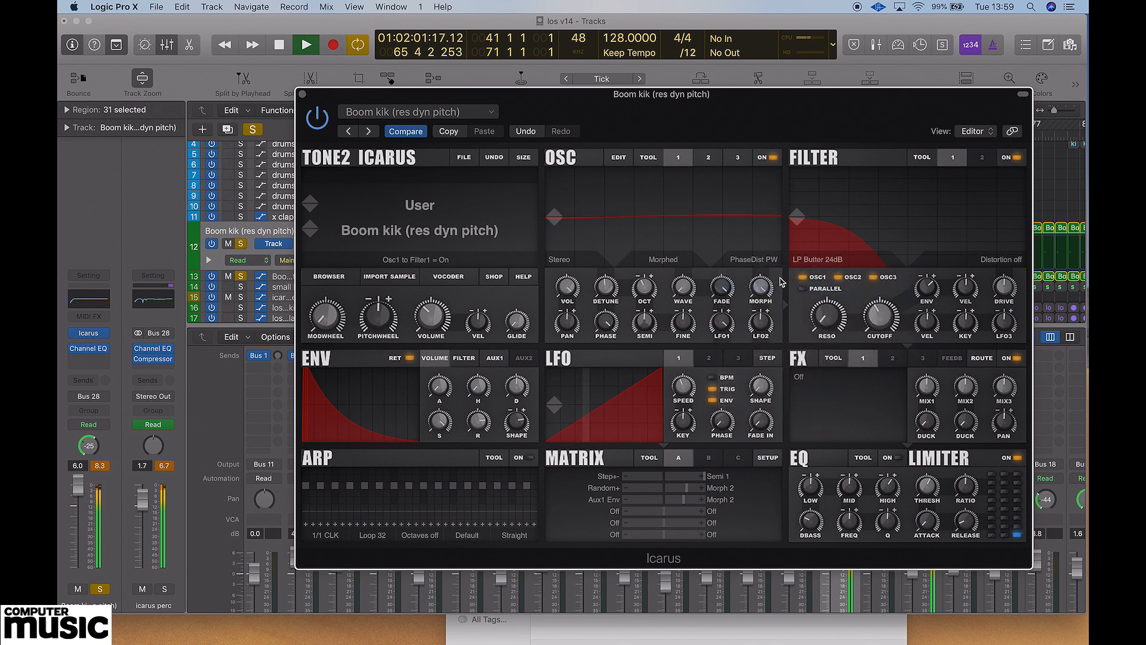
pyautogui.moveTo(765, 286); pyautogui.dragTo(762, 287)
# Audition the PhaseDist Saw, PhaseDist Squ and PhaseDist X2 modes on oscillator 1.
pyautogui.click(771, 263)
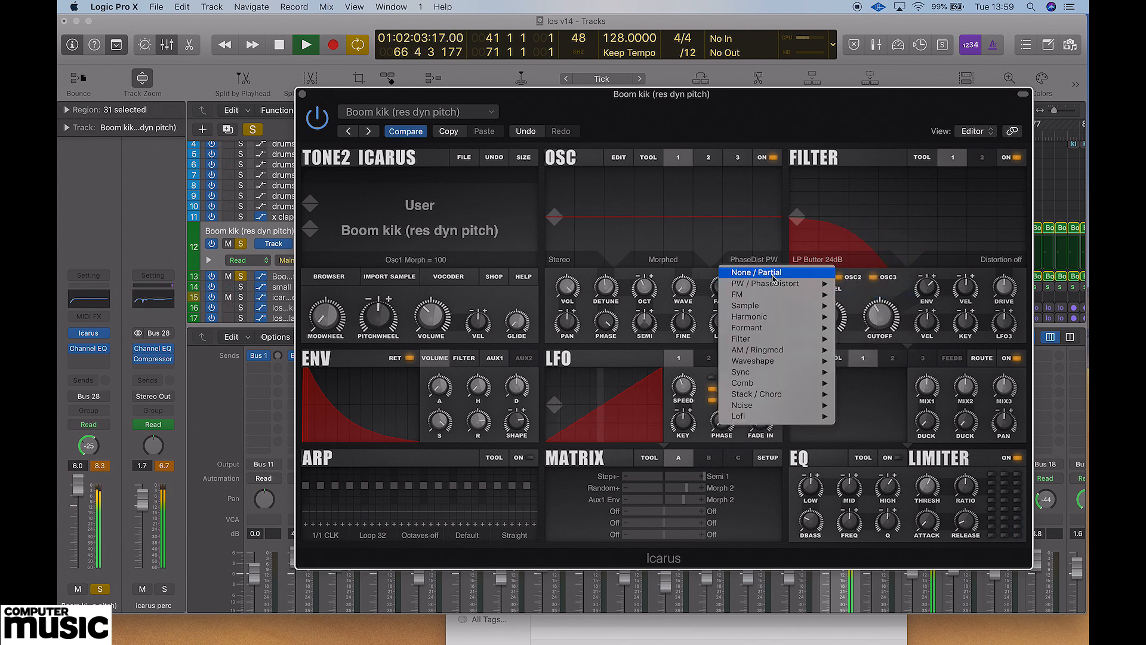
pyautogui.moveTo(776, 283)
pyautogui.click(876, 305)
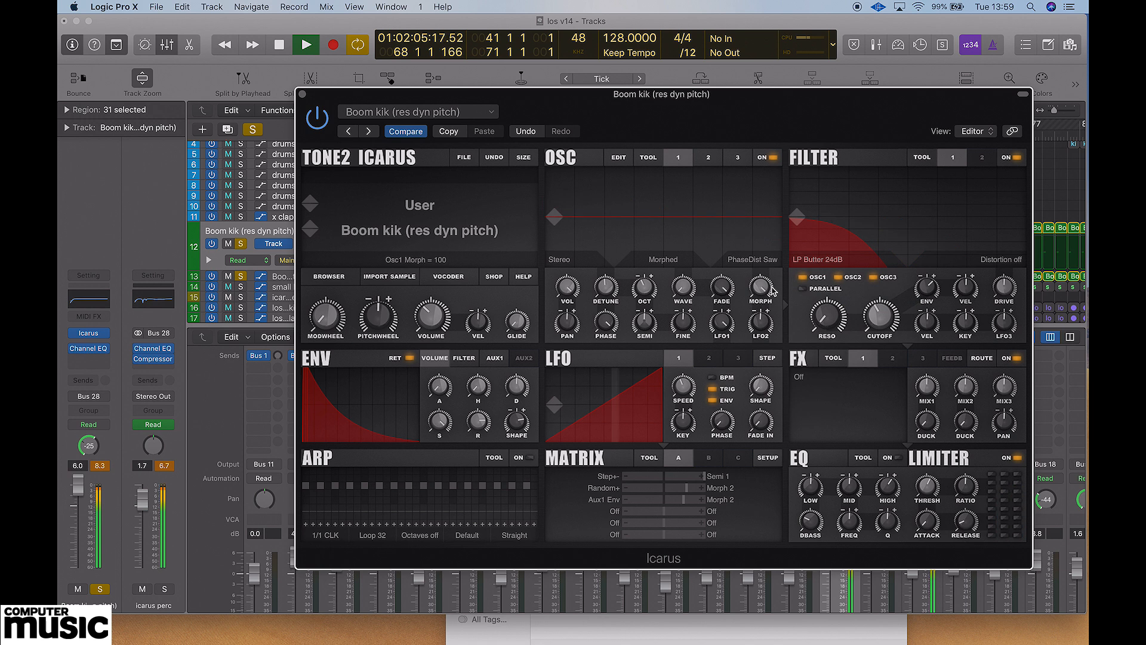
pyautogui.click(764, 261)
pyautogui.moveTo(769, 286)
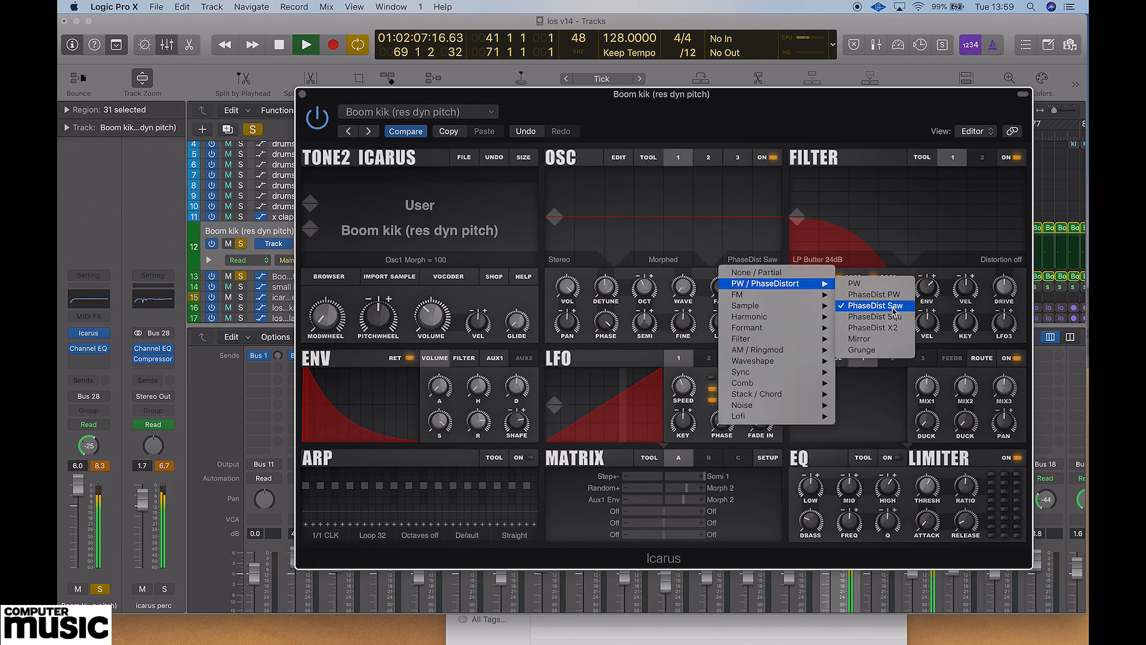
pyautogui.click(872, 317)
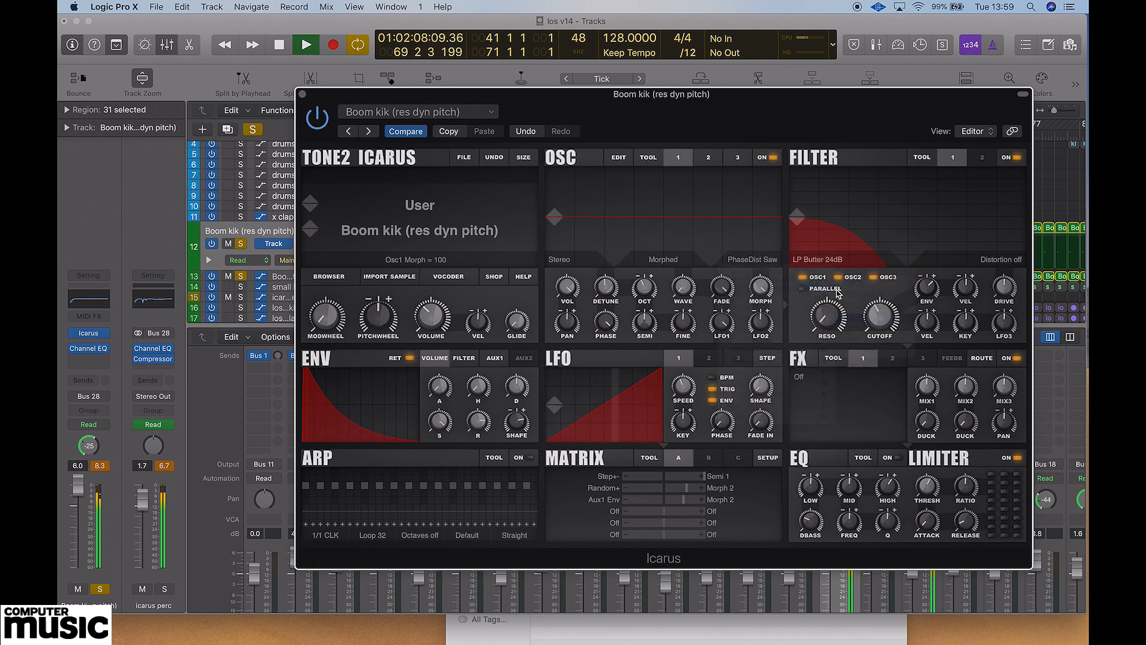
pyautogui.click(758, 260)
pyautogui.moveTo(770, 284)
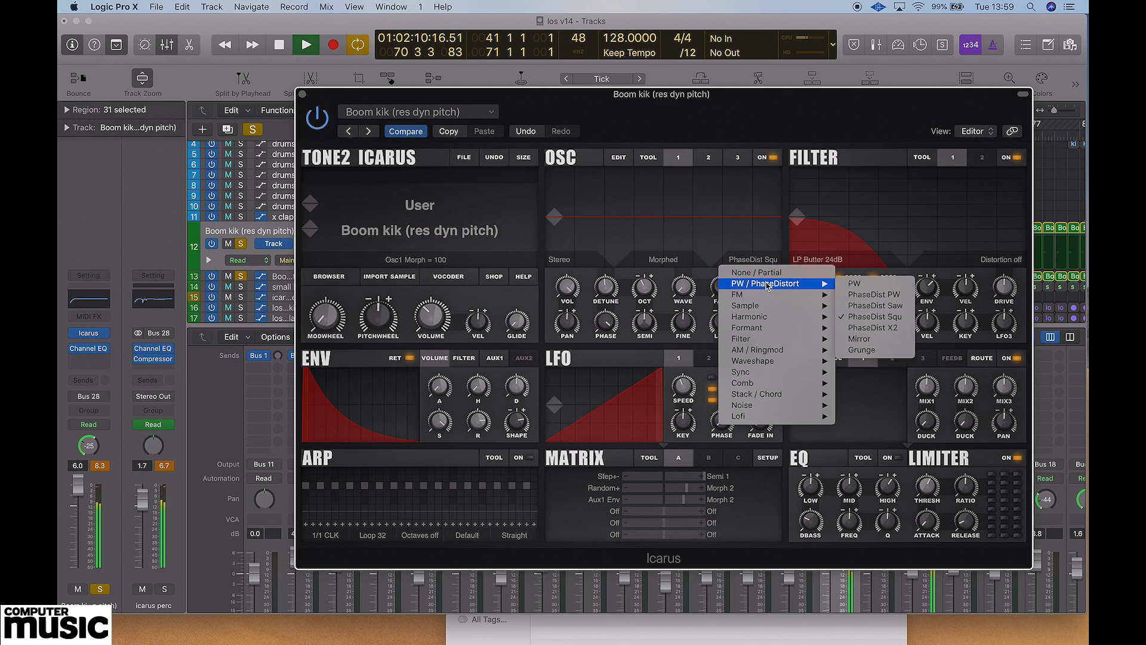
pyautogui.click(873, 327)
# Set oscillator 1's synthesis mode to Ringmod with Morph at 15, and view the Morph control's modulation options.
pyautogui.click(767, 260)
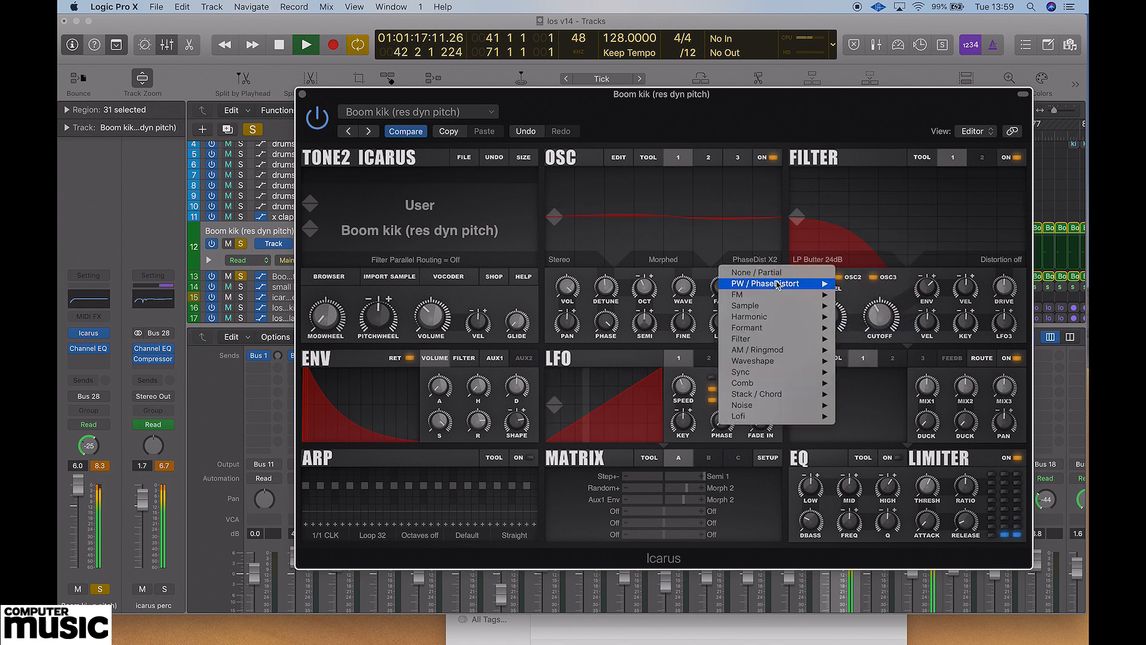
pyautogui.moveTo(777, 284)
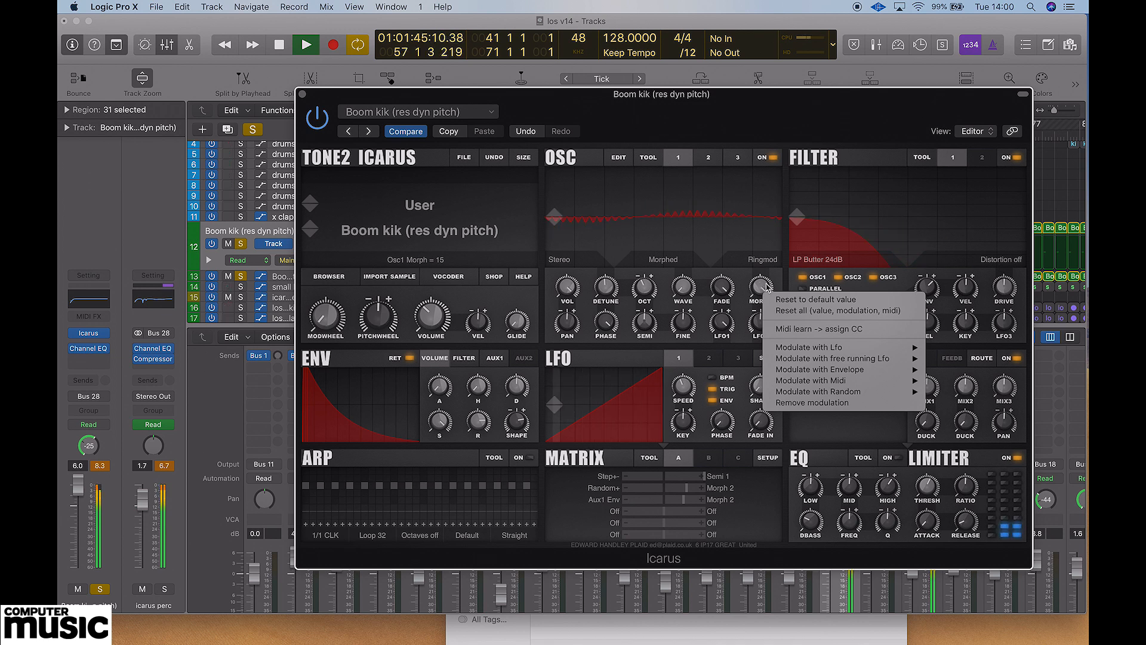
pyautogui.moveTo(826, 349)
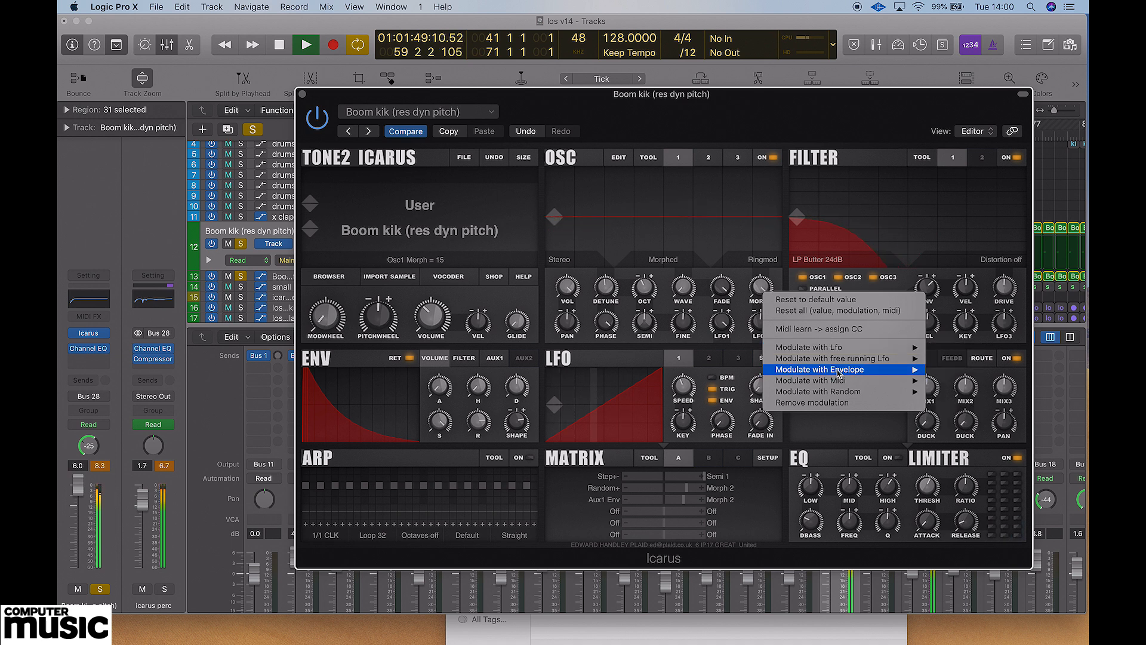
pyautogui.click(803, 121)
# Move the Icarus window clear of the track list and solo the percussion and kick tracks below small kik.
pyautogui.moveTo(779, 104); pyautogui.dragTo(833, 201)
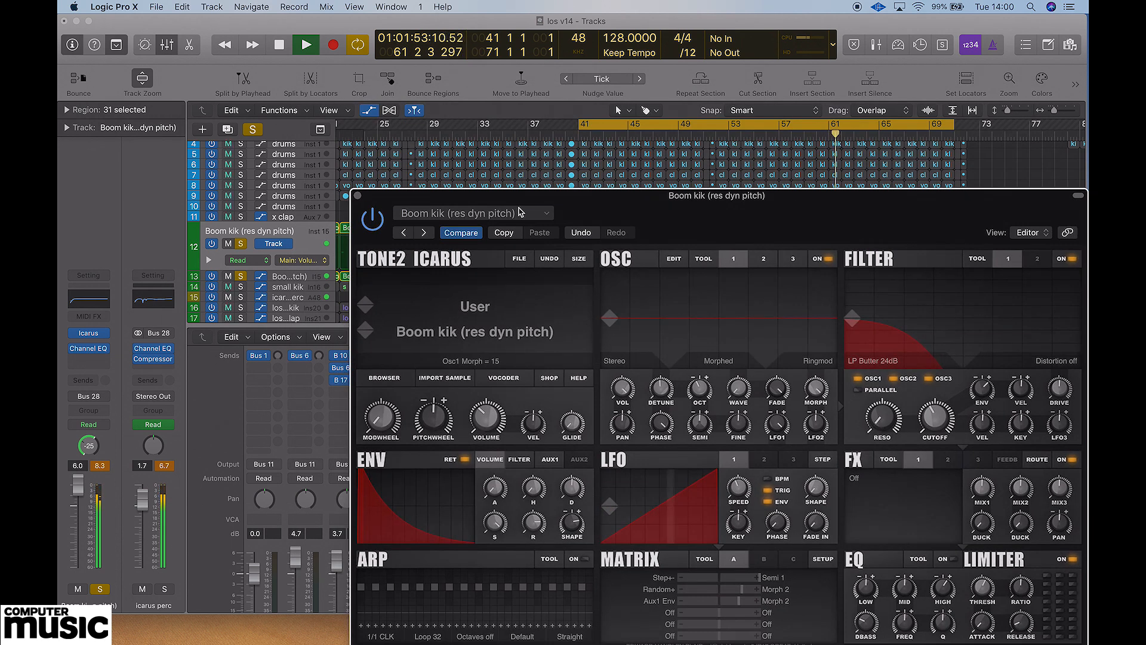
pyautogui.click(242, 298)
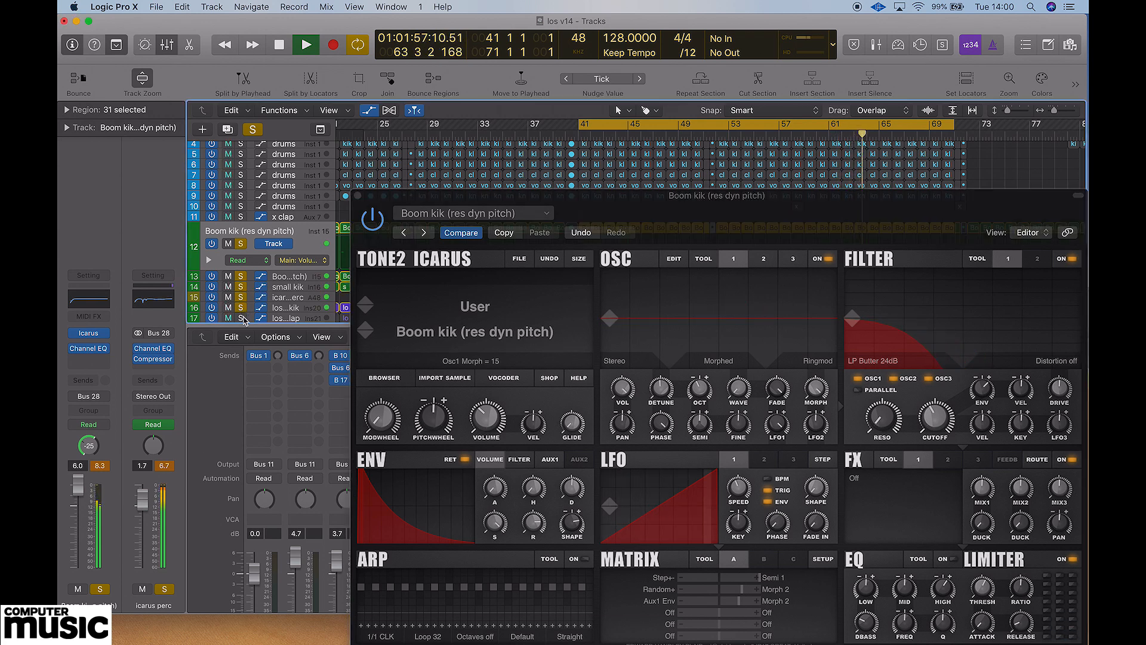
pyautogui.scroll(2, 277, 273)
pyautogui.scroll(-5, 276, 272)
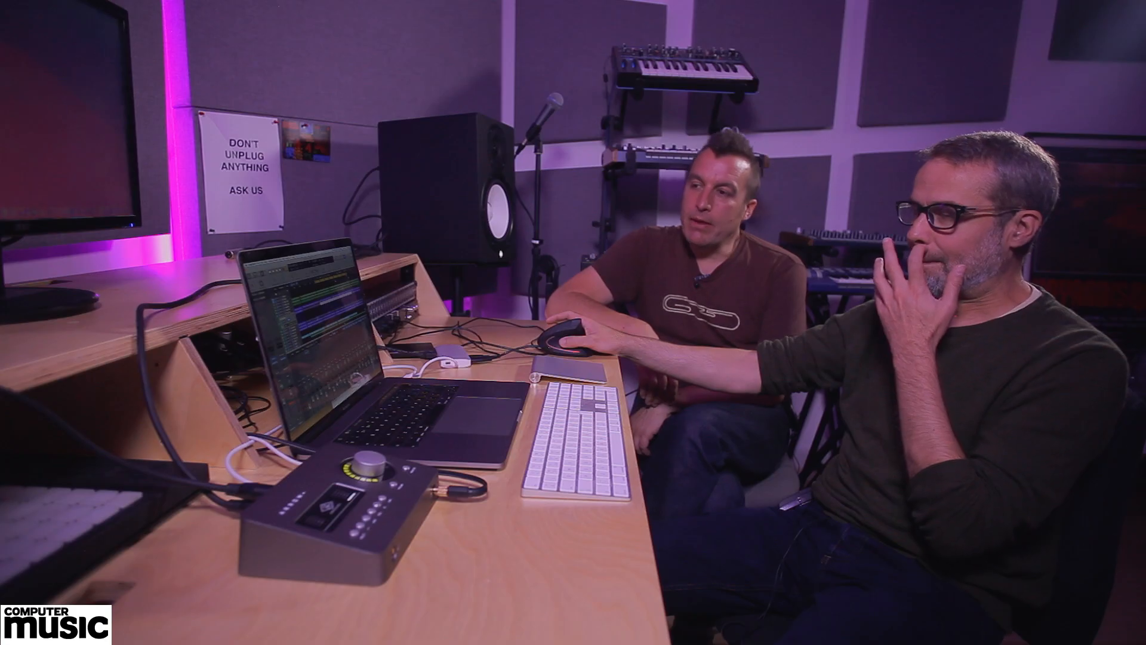
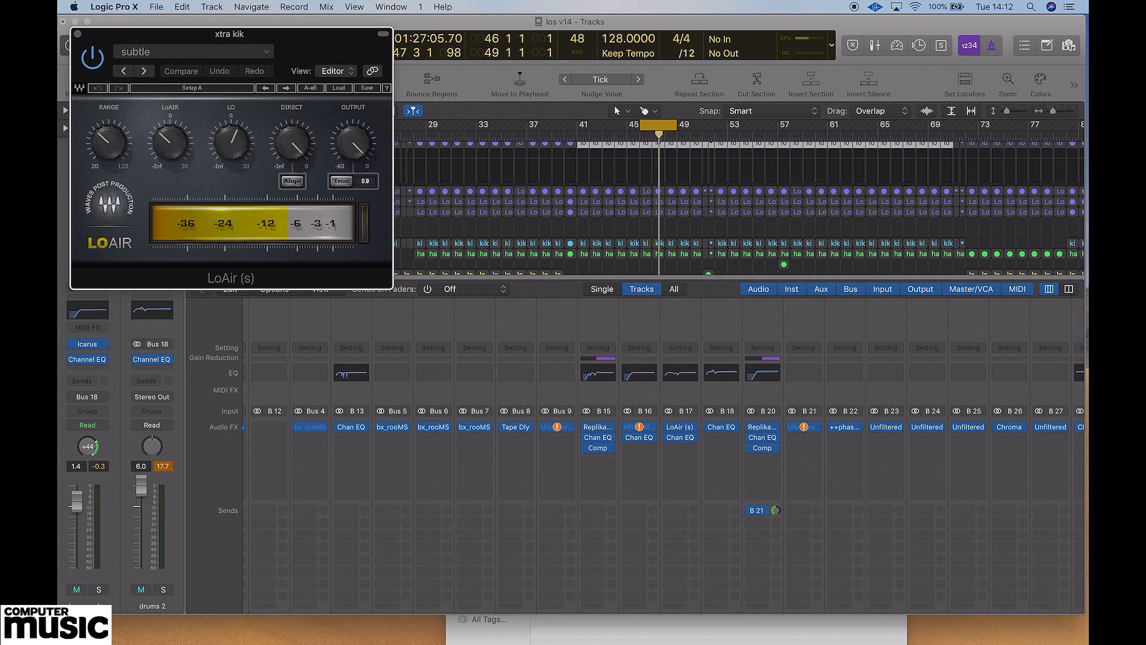
# Move the LoAir window aside and close it, and turn off solo on the xtra kik channel.
pyautogui.moveTo(293, 37); pyautogui.dragTo(982, 83)
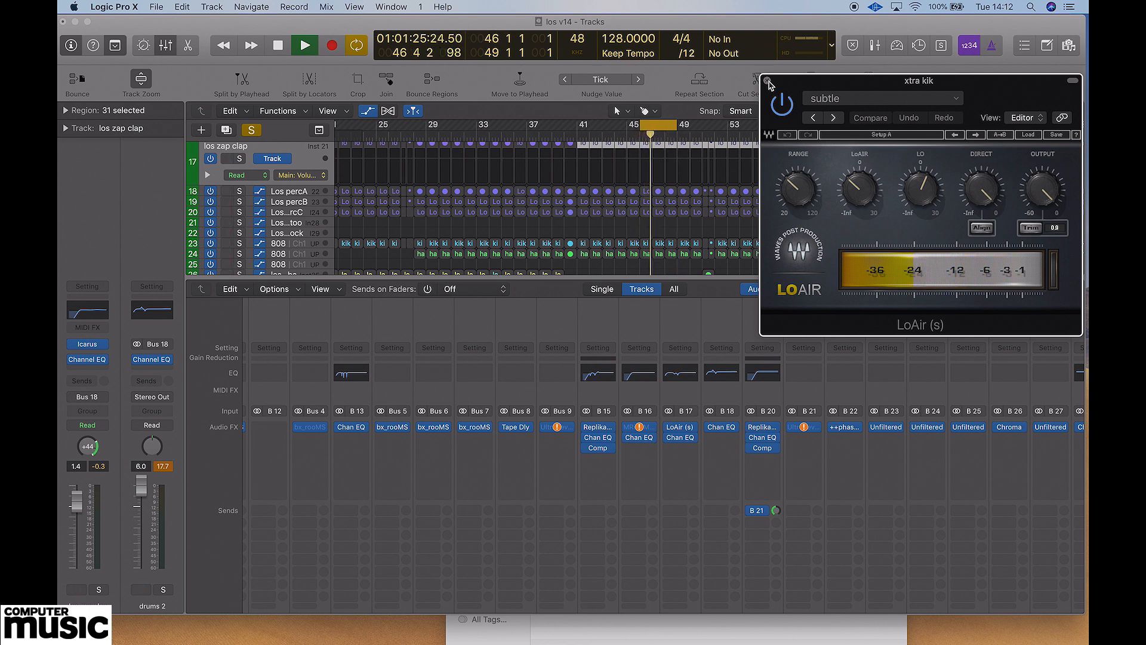
pyautogui.click(768, 81)
pyautogui.scroll(-10, 871, 349)
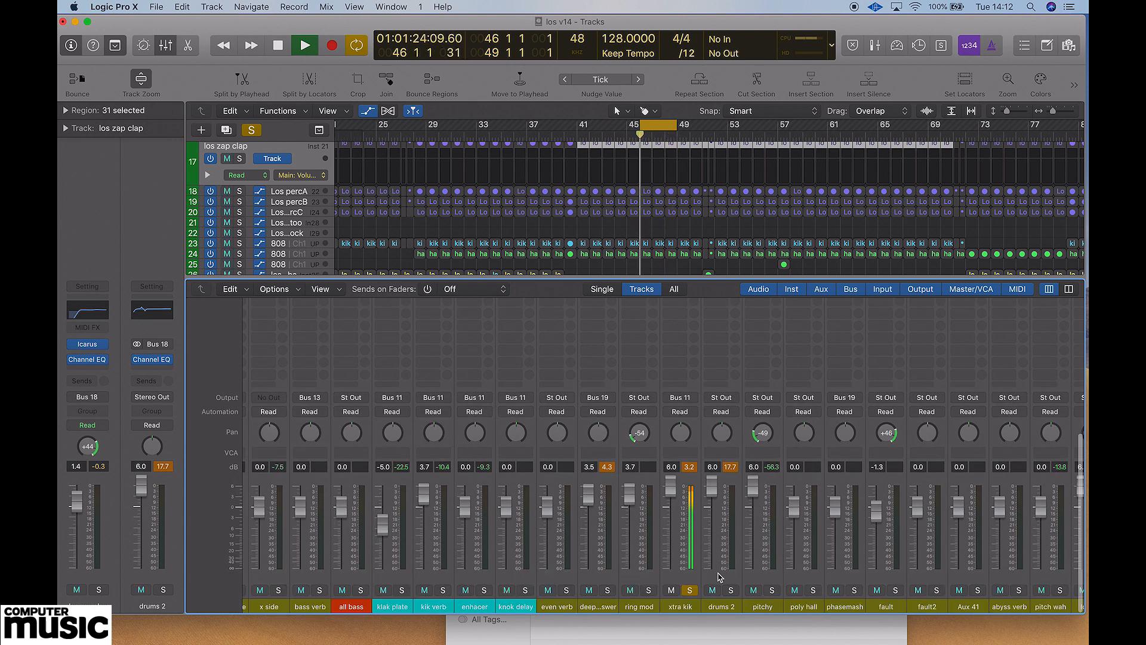
pyautogui.click(690, 590)
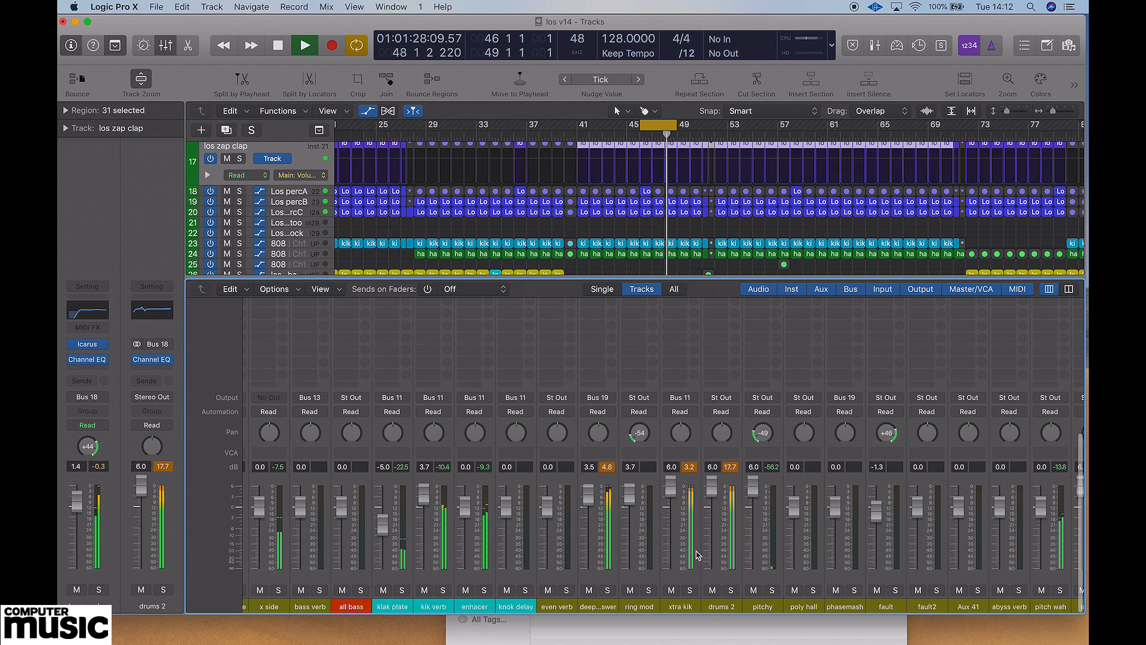
# Solo the deep answer channel and open its Replika XT delay to view the settings.
pyautogui.click(608, 590)
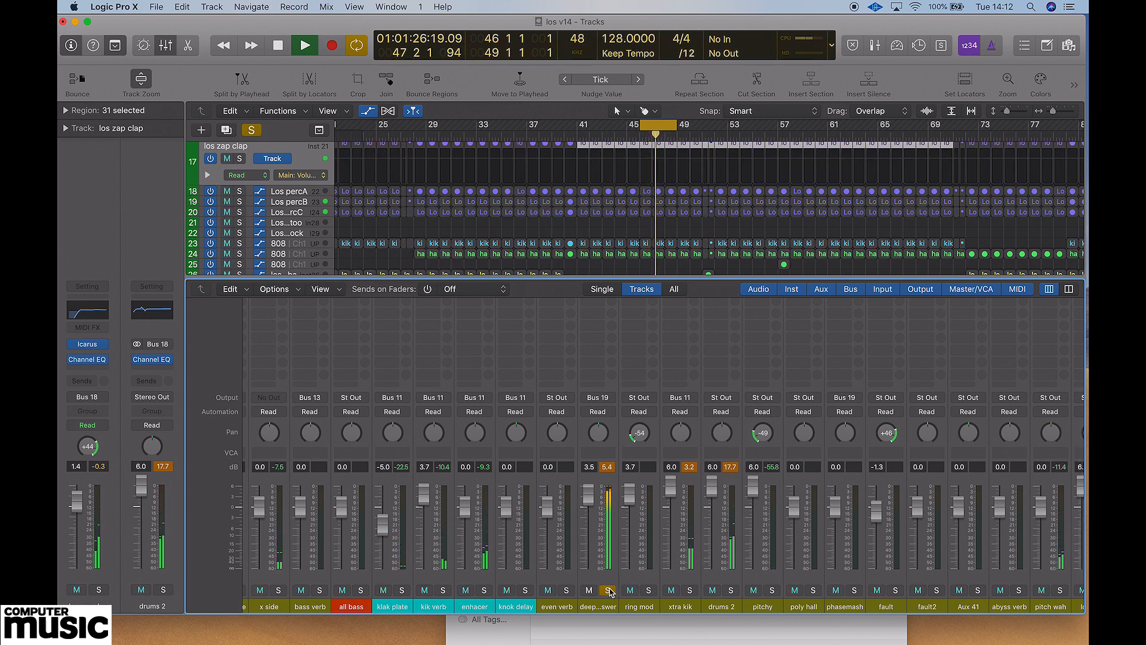
pyautogui.scroll(5, 610, 475)
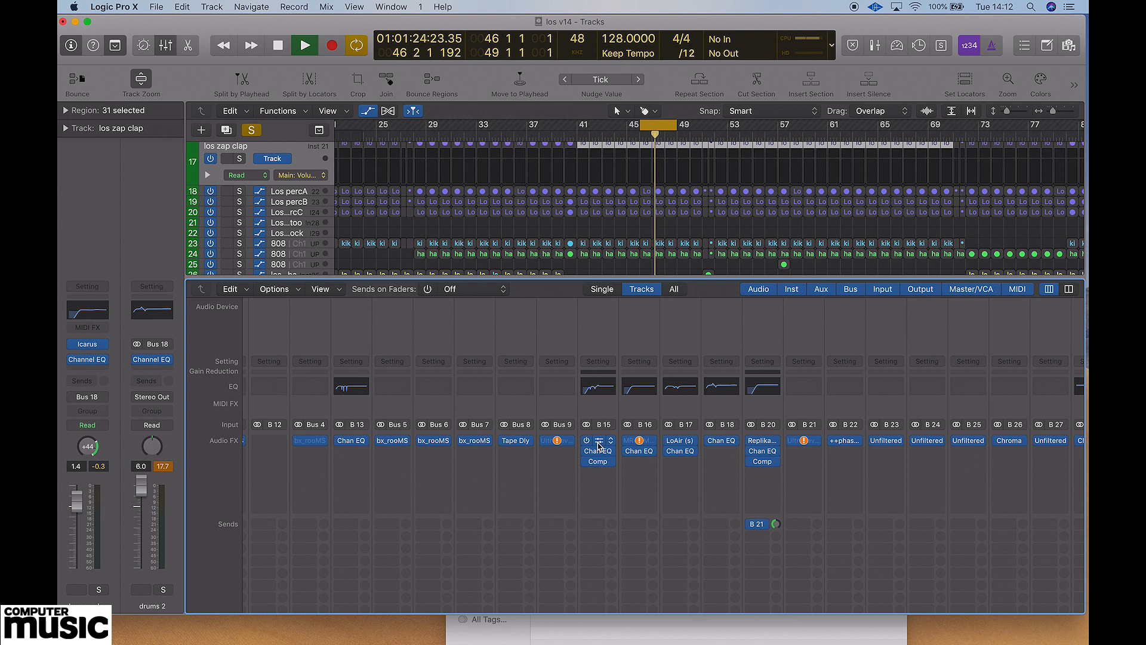
pyautogui.click(602, 443)
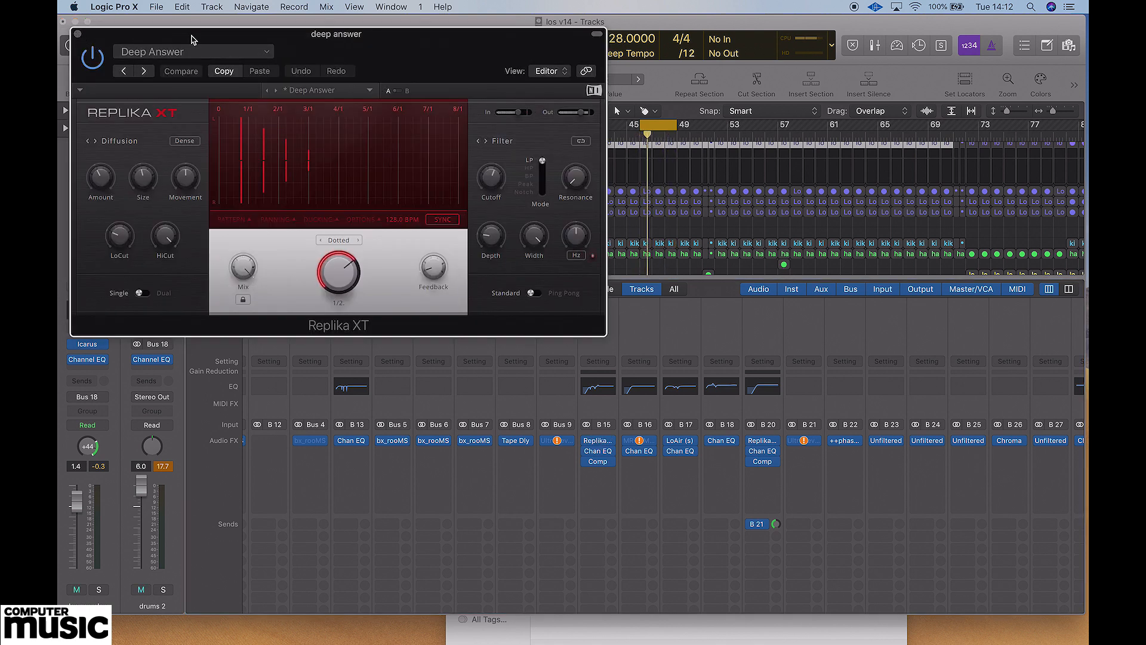
# Turn off cycle playback, close the Replika XT window and unsolo the deep answer channel.
pyautogui.click(666, 125)
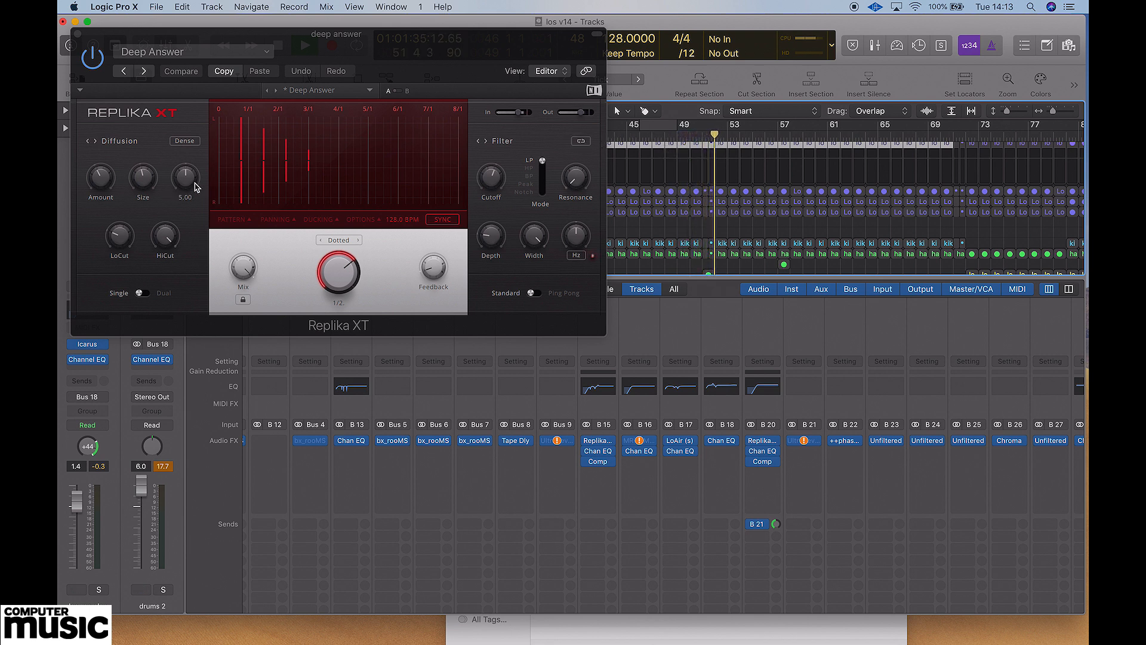
pyautogui.click(78, 34)
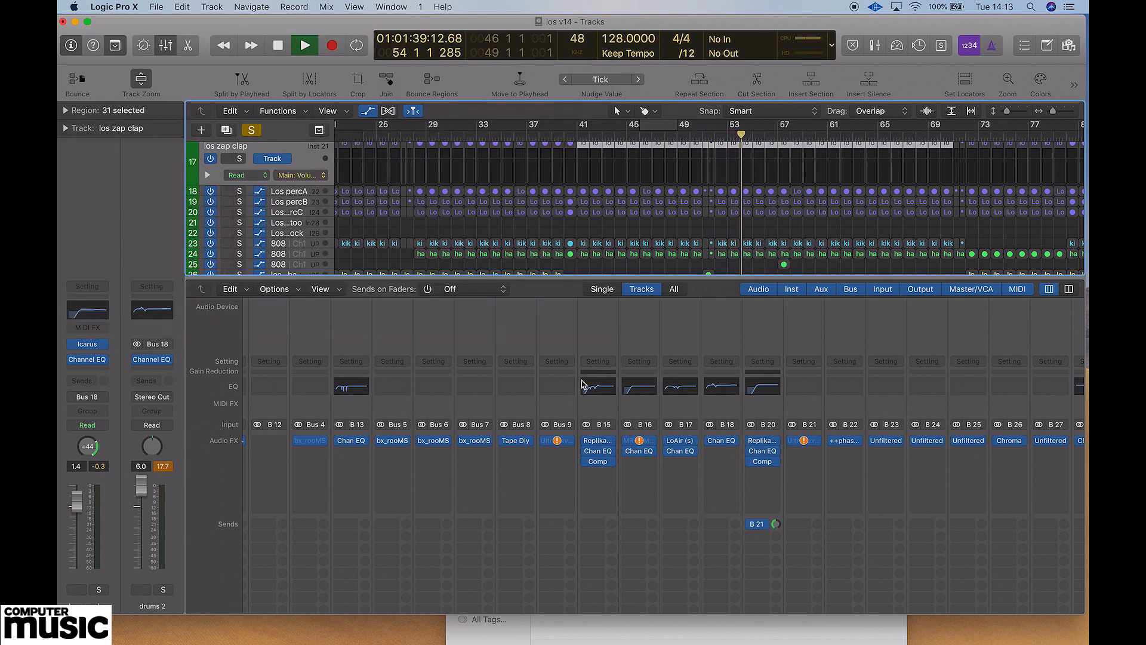
pyautogui.scroll(-5, 582, 383)
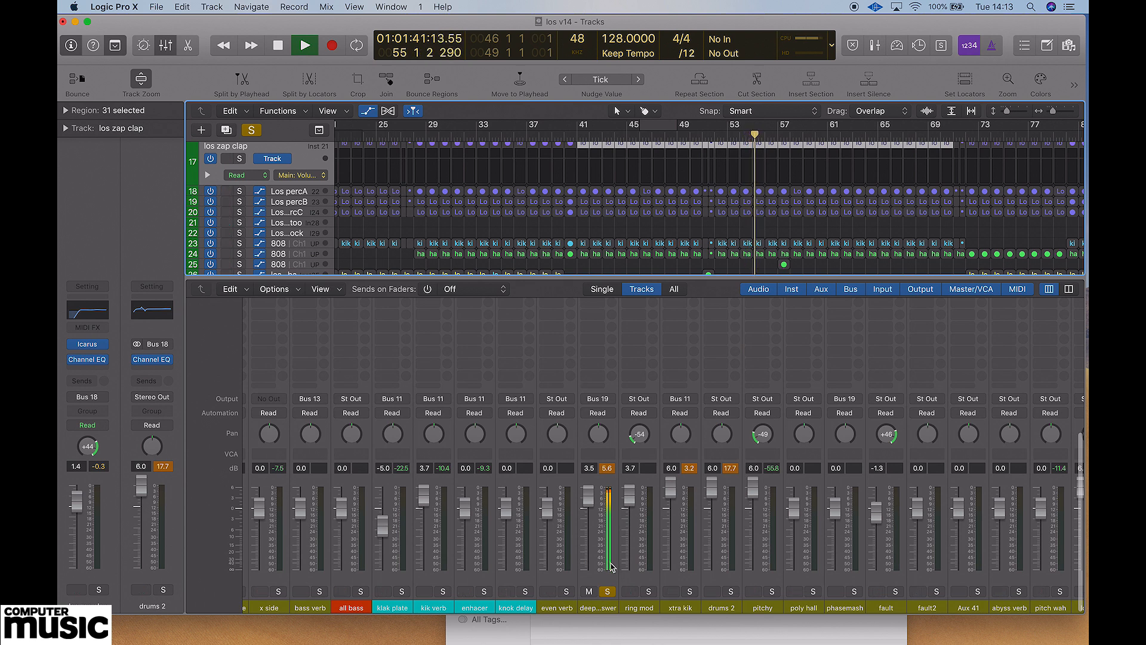
pyautogui.click(608, 591)
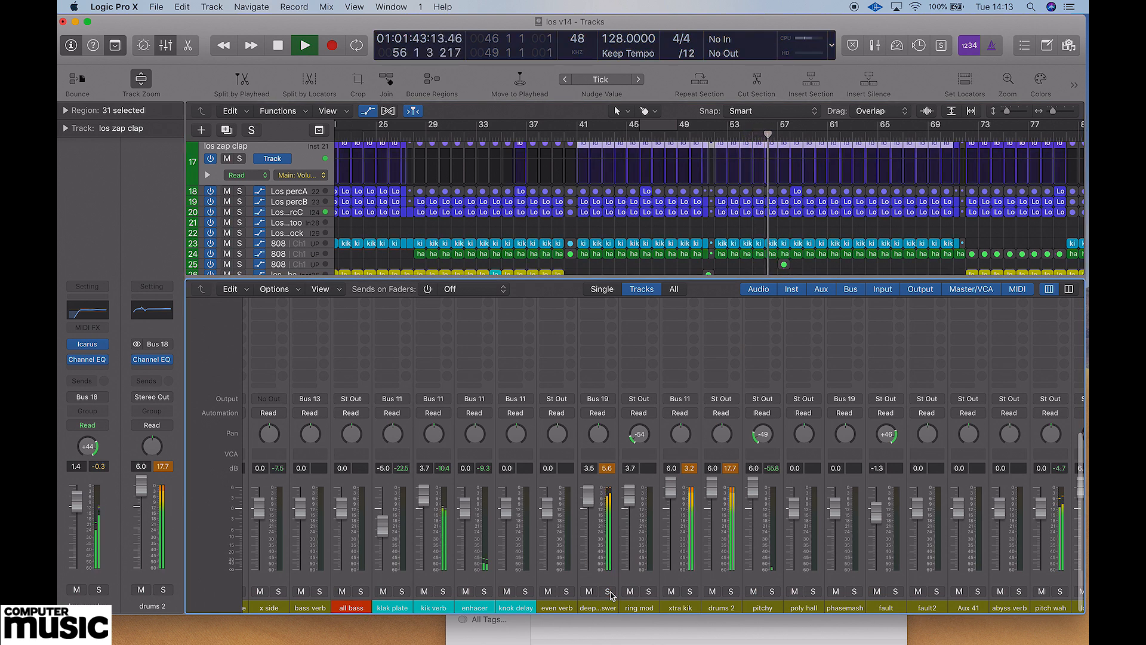
# Select the 303 track and display its automation for Send 5 to phasemash.
pyautogui.scroll(-1, 864, 209)
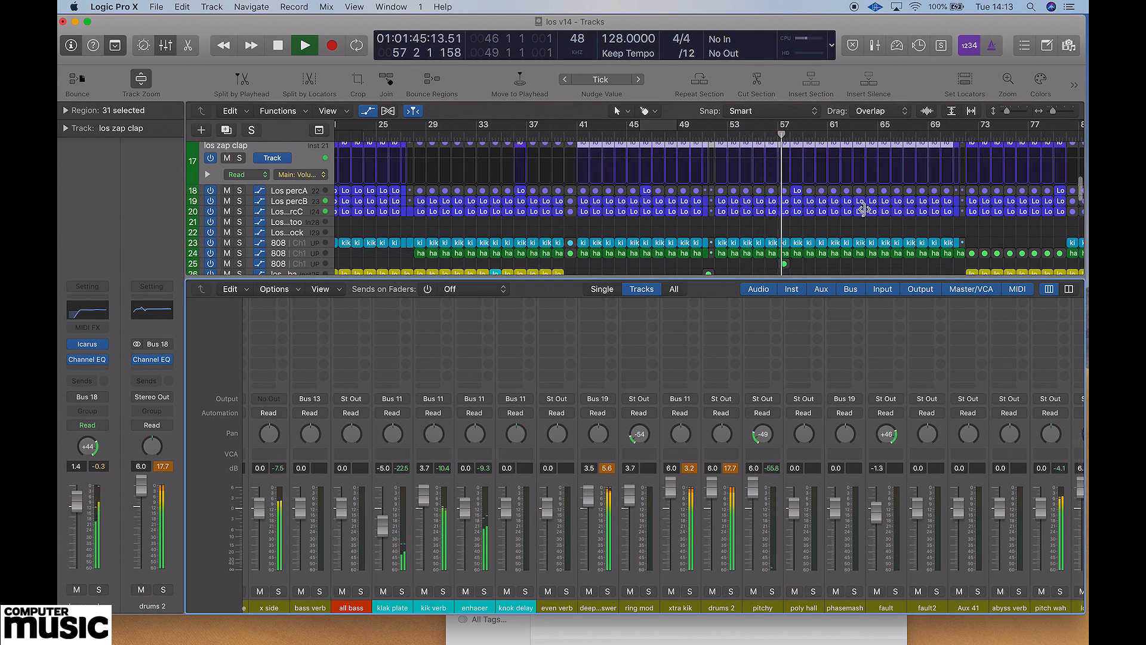
pyautogui.scroll(-3, 864, 210)
pyautogui.scroll(-3, 863, 214)
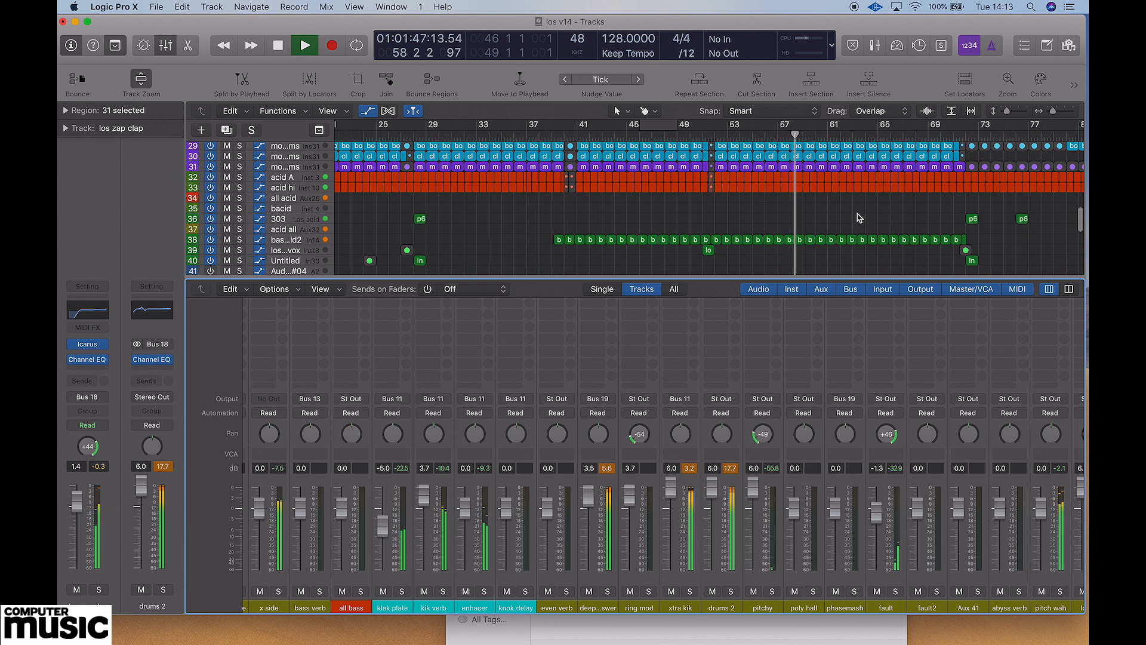
pyautogui.click(289, 220)
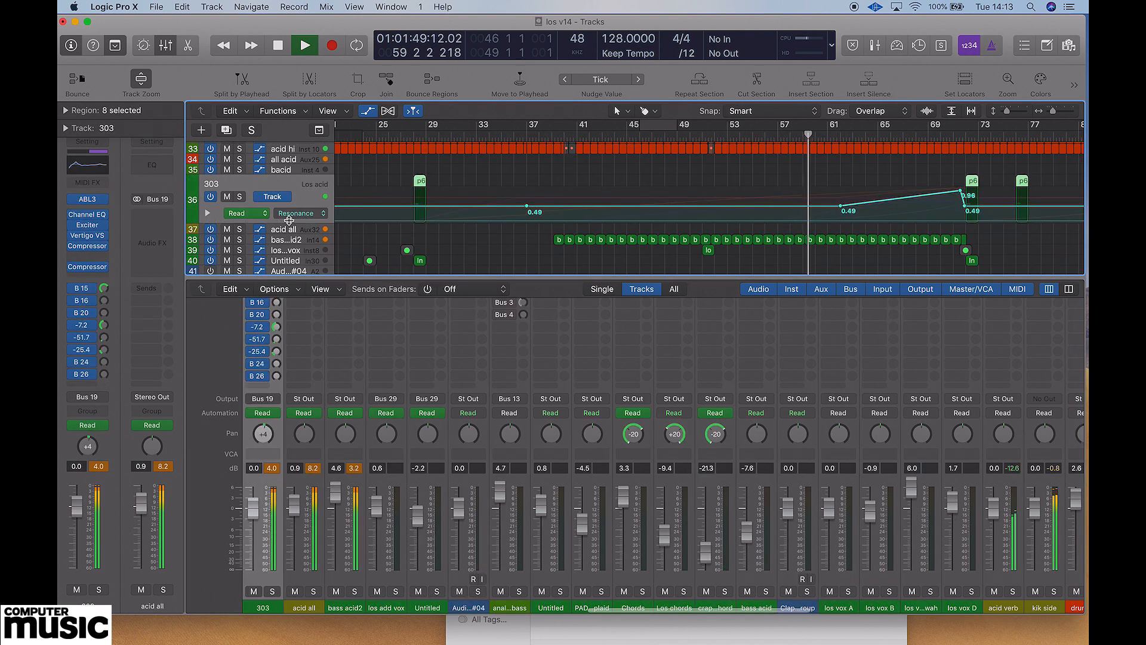
pyautogui.click(300, 213)
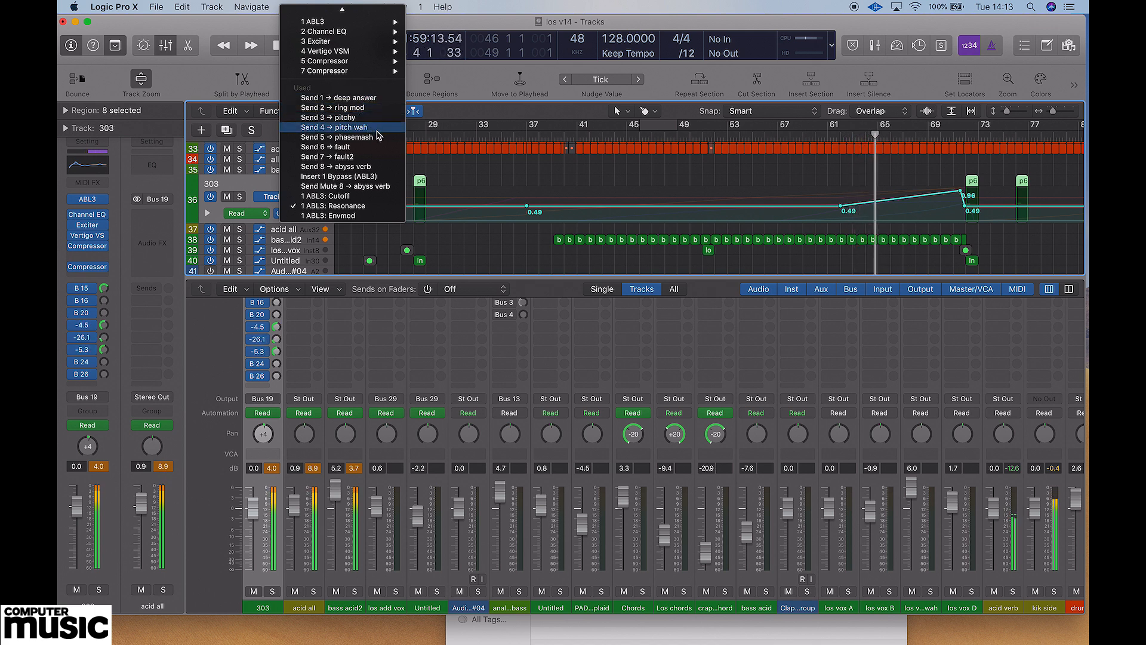
pyautogui.click(349, 141)
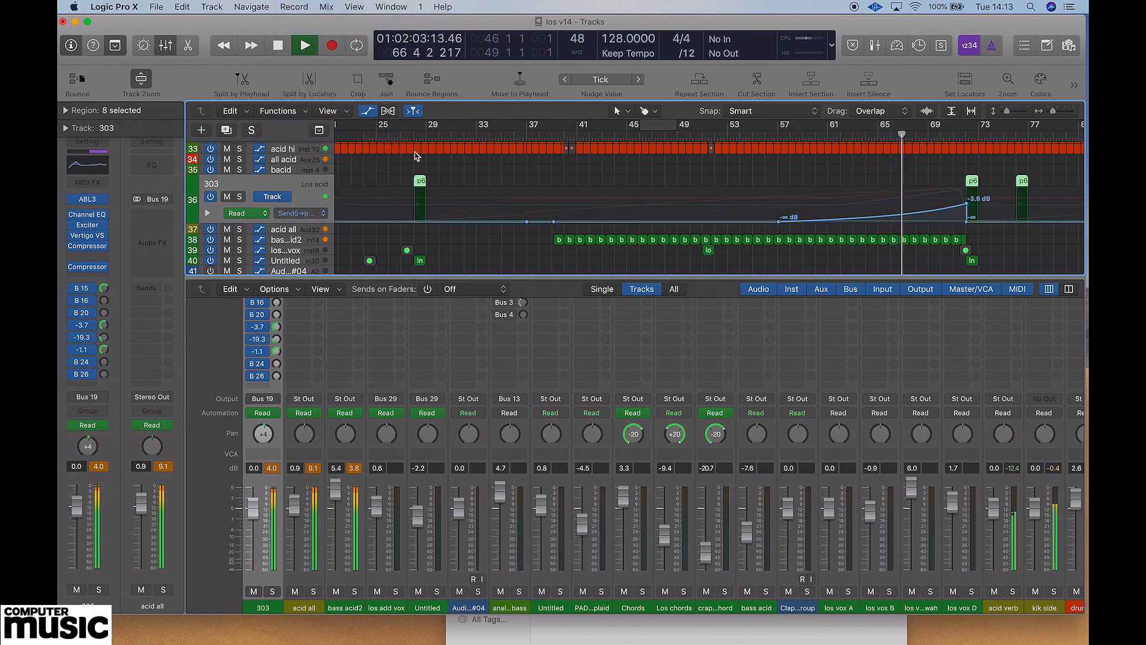
# Set a cycle range from bar 69 to bar 72 and solo the 303 track.
pyautogui.moveTo(935, 131); pyautogui.dragTo(964, 129)
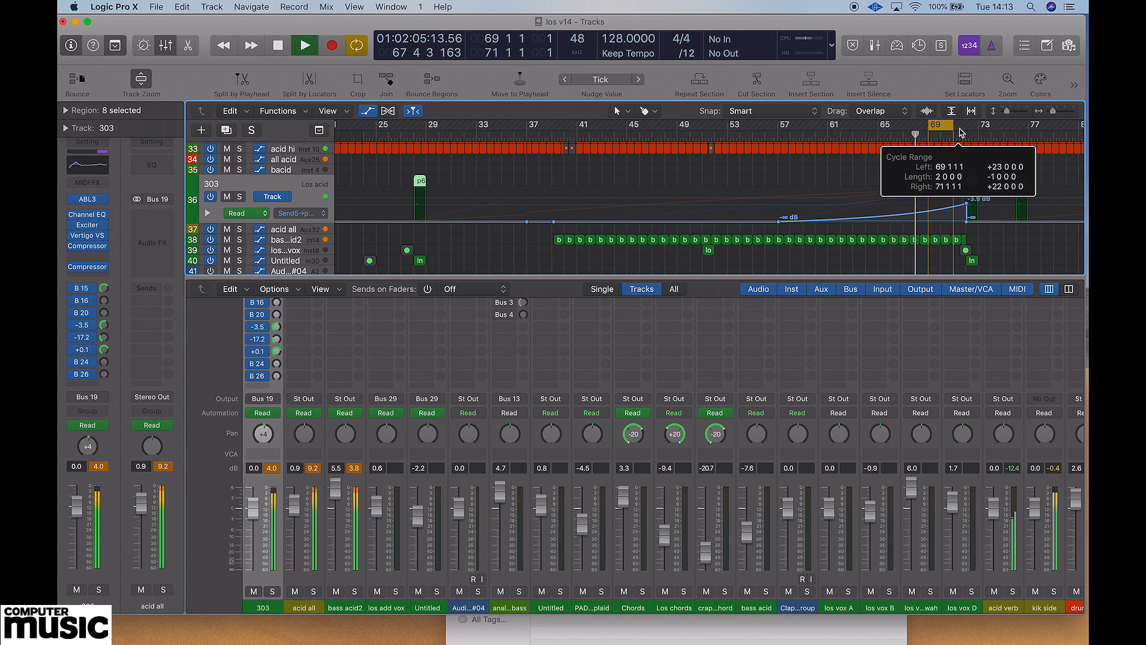
pyautogui.click(239, 196)
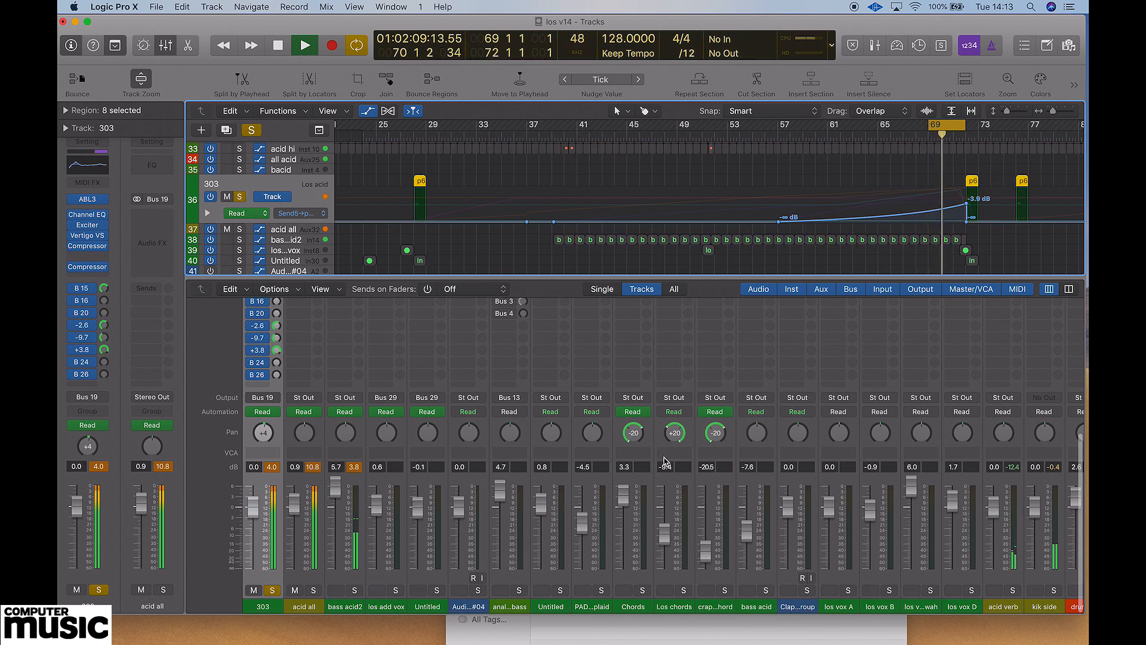
# Solo the phasemash channel in the mixer and turn off solo on the 303 track.
pyautogui.scroll(10, 687, 587)
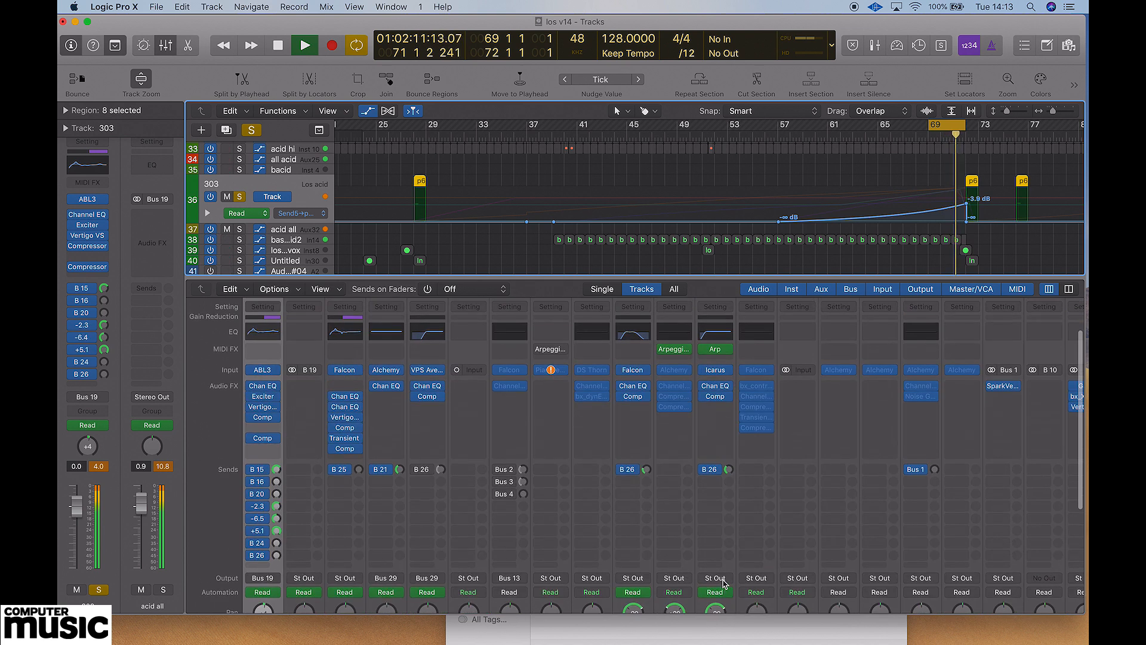
pyautogui.hscroll(15, 724, 585)
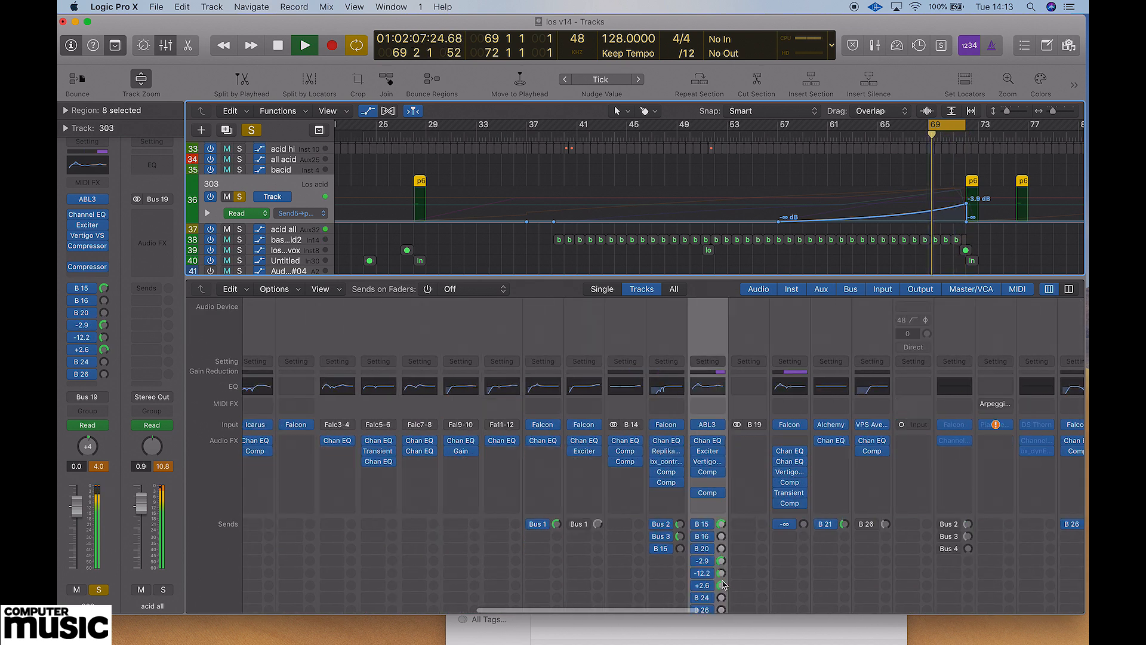
pyautogui.hscroll(-5, 724, 585)
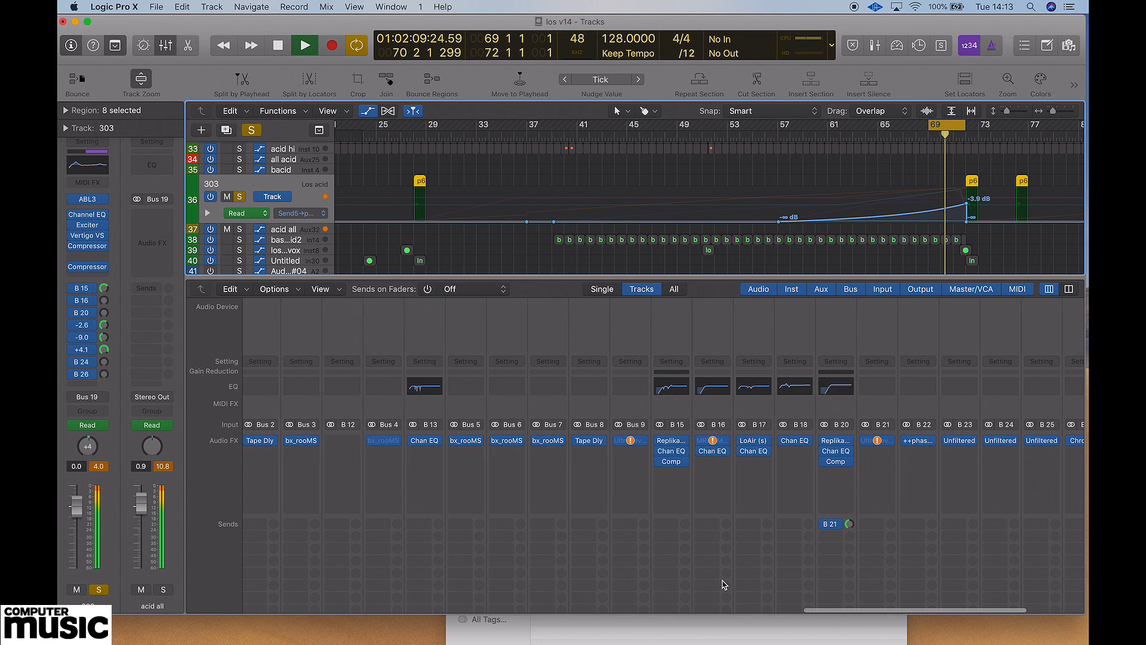
pyautogui.scroll(-10, 724, 585)
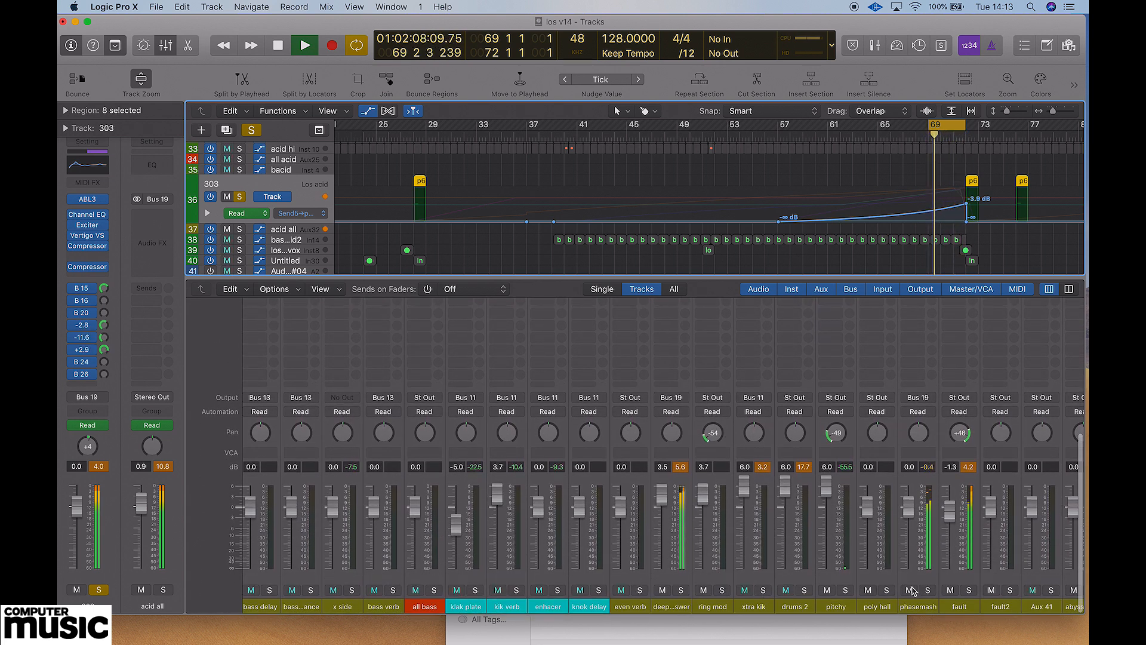
pyautogui.click(928, 591)
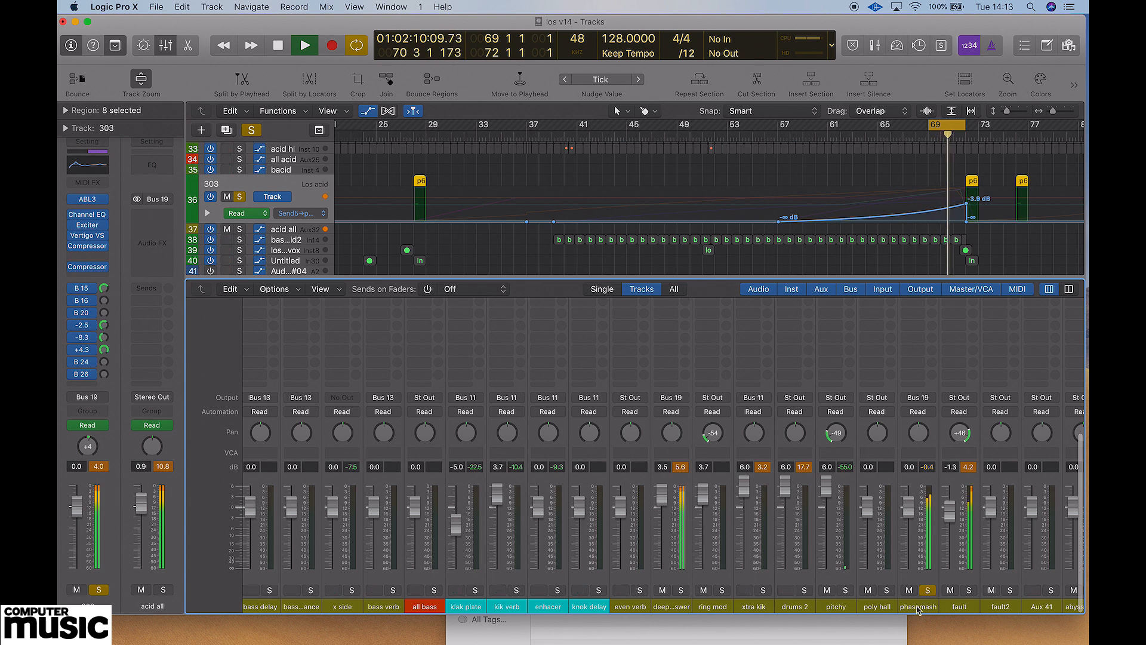
pyautogui.click(245, 203)
# Open the ++phasemash plug-in on the phasemash channel.
pyautogui.scroll(3, 917, 437)
pyautogui.scroll(-3, 911, 435)
pyautogui.scroll(8, 910, 421)
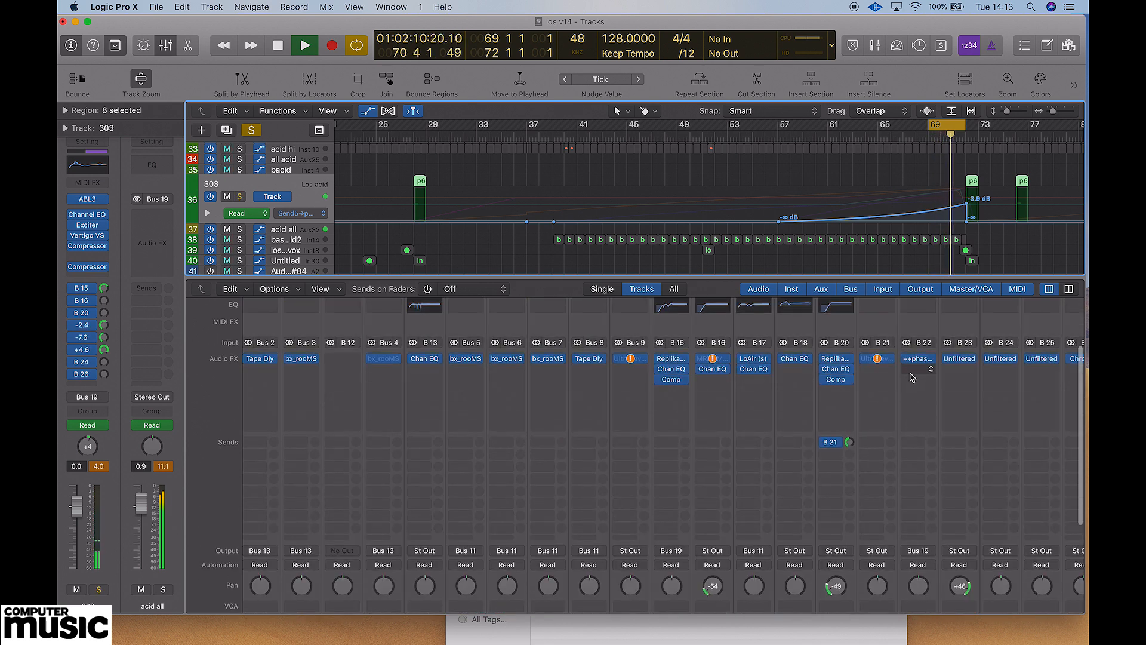
pyautogui.click(917, 361)
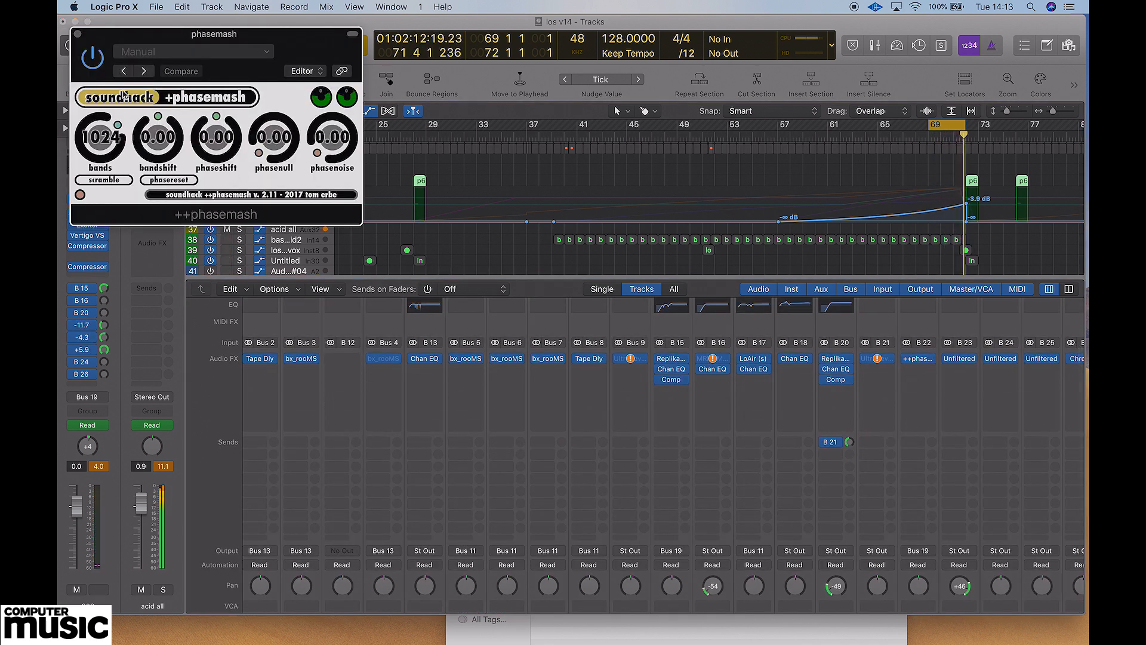
# Try raising bandshift to about 37.2, phaseshift to about 0.98 and phasenull to about 55.2 in ++phasemash.
pyautogui.moveTo(156, 152); pyautogui.dragTo(157, 105)
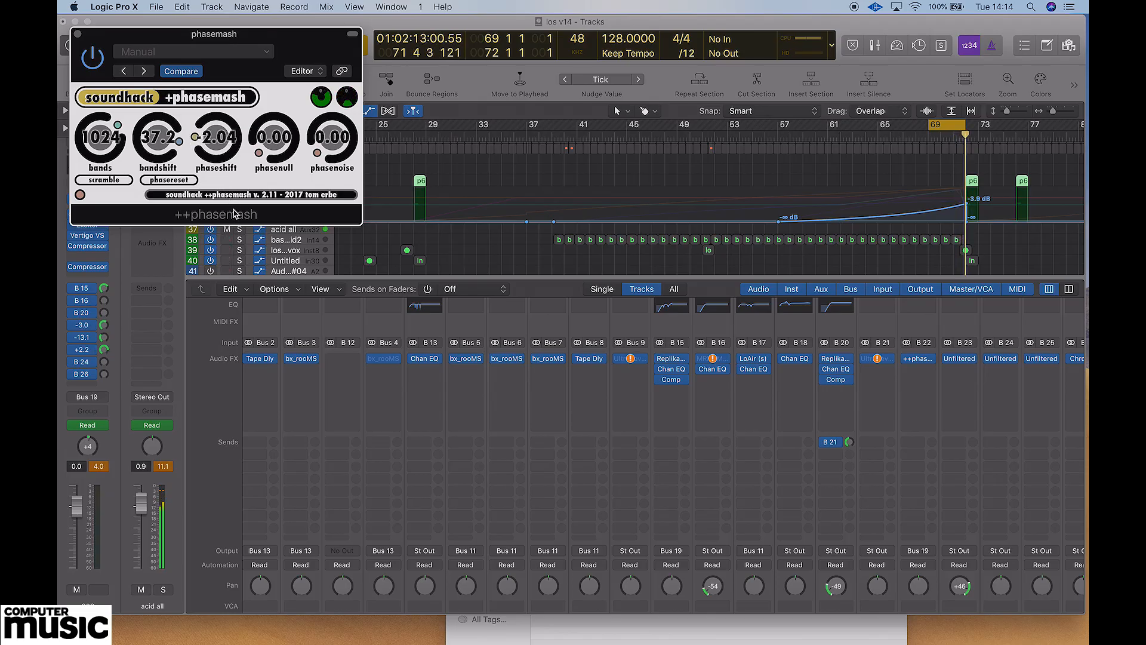
pyautogui.moveTo(234, 210); pyautogui.dragTo(228, 129)
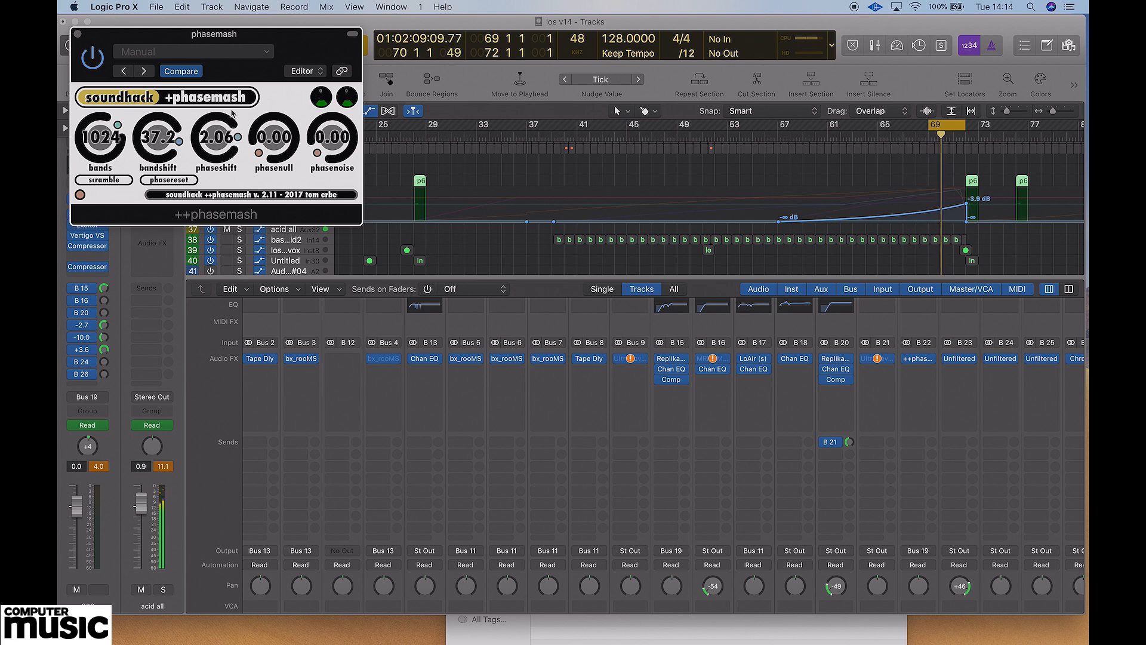
pyautogui.moveTo(274, 151); pyautogui.dragTo(283, 75)
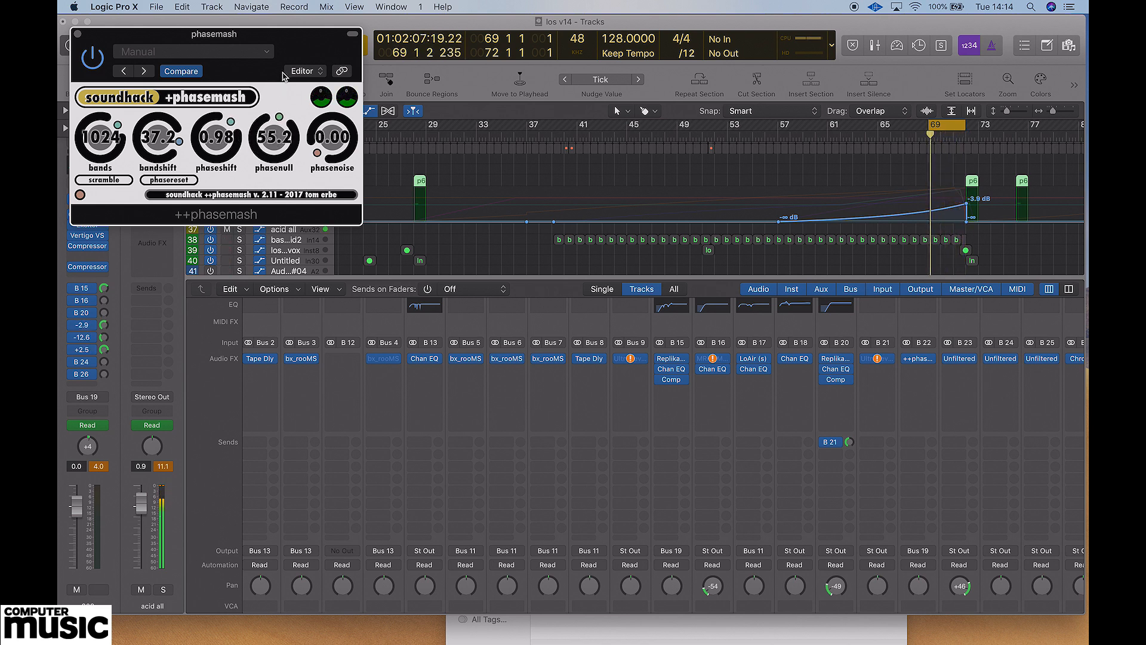
# Reduce phasenull to about 29.2, try phasenoise at about 40.6 and 27.1, and reset it to 0.00 with scramble on.
pyautogui.moveTo(287, 131); pyautogui.dragTo(325, 99)
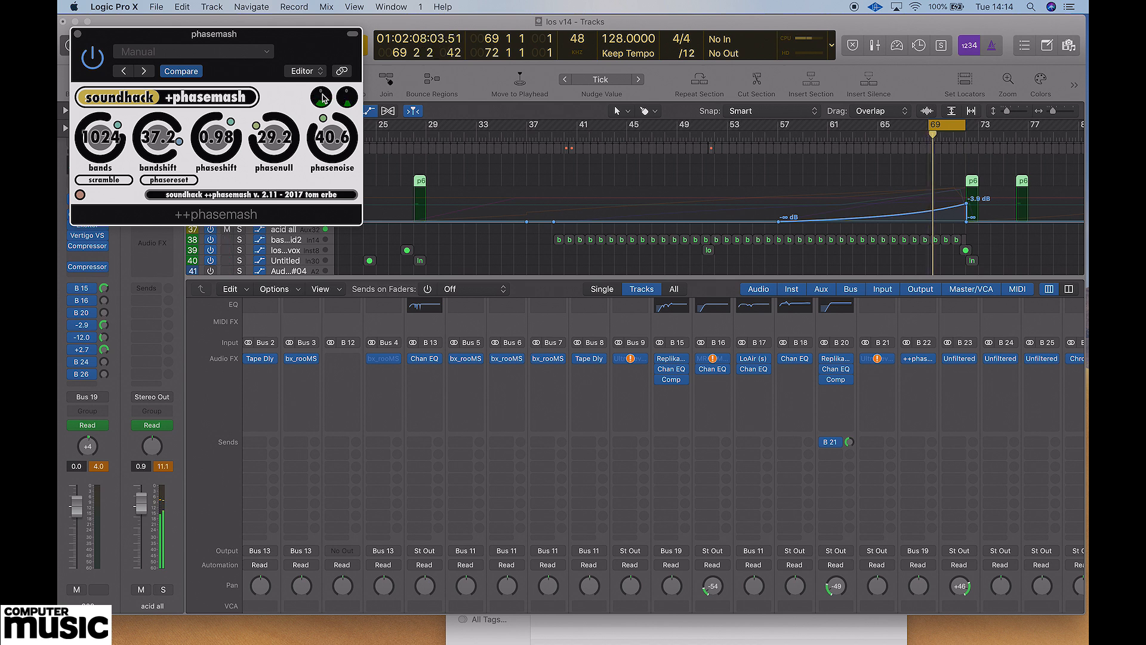
pyautogui.moveTo(322, 98); pyautogui.dragTo(312, 122)
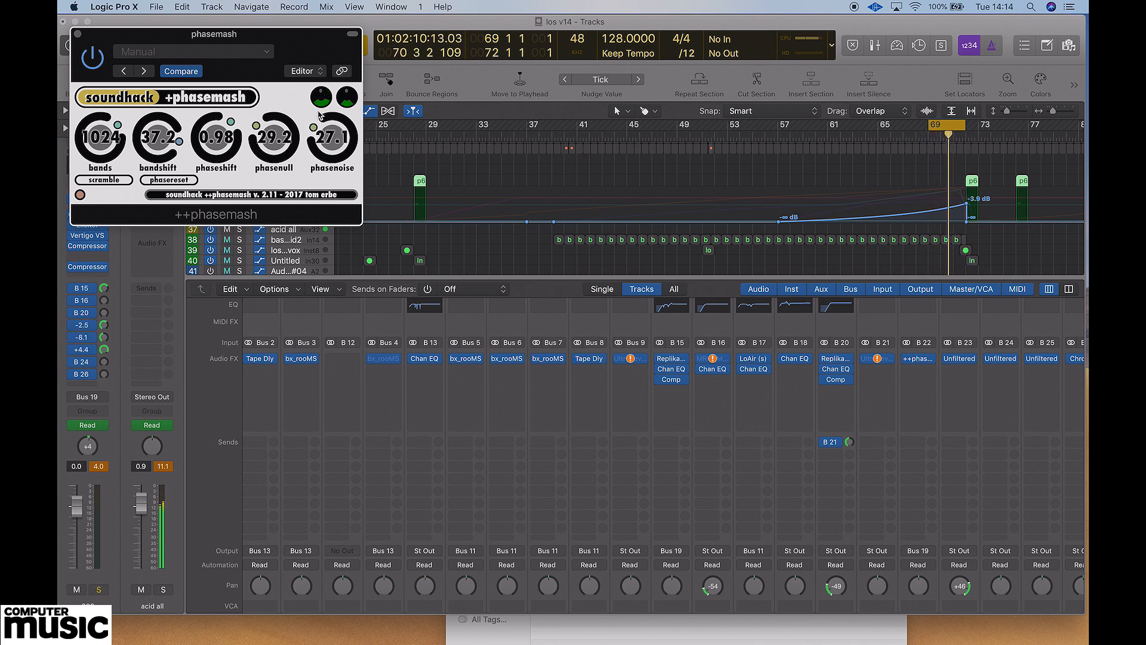
pyautogui.moveTo(319, 119); pyautogui.dragTo(320, 157)
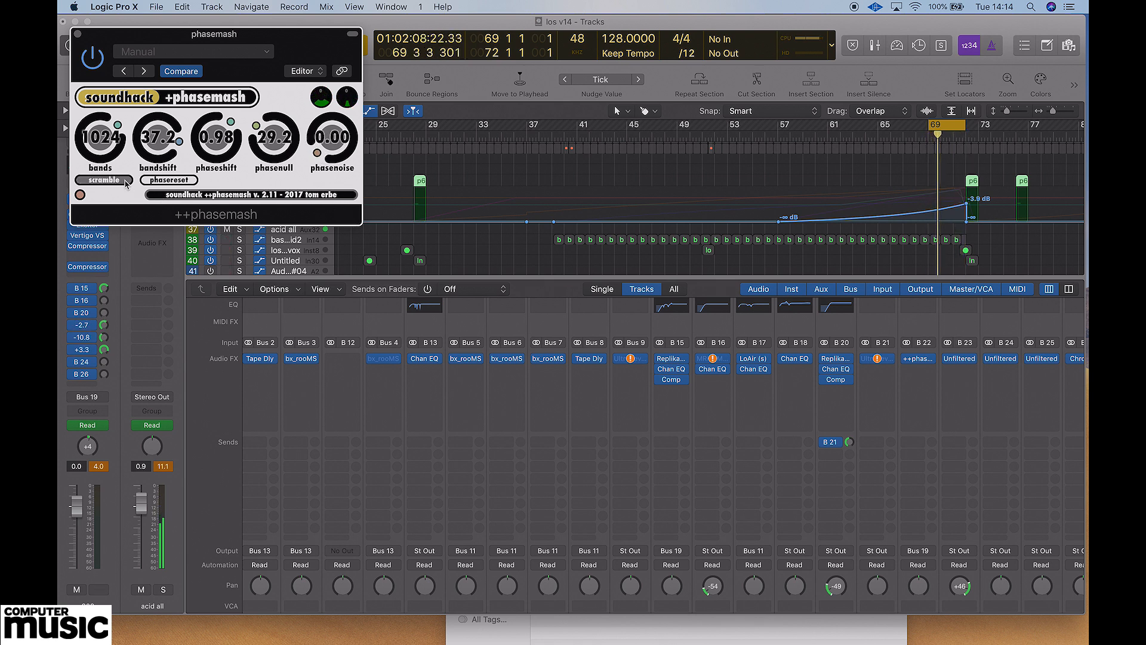
# Set bandshift to about -5.35, phaseshift to 0.59, phasenull to 5.59 and phasenoise to 24.1, with scramble off.
pyautogui.moveTo(328, 151); pyautogui.dragTo(269, 159)
pyautogui.moveTo(203, 119); pyautogui.dragTo(160, 208)
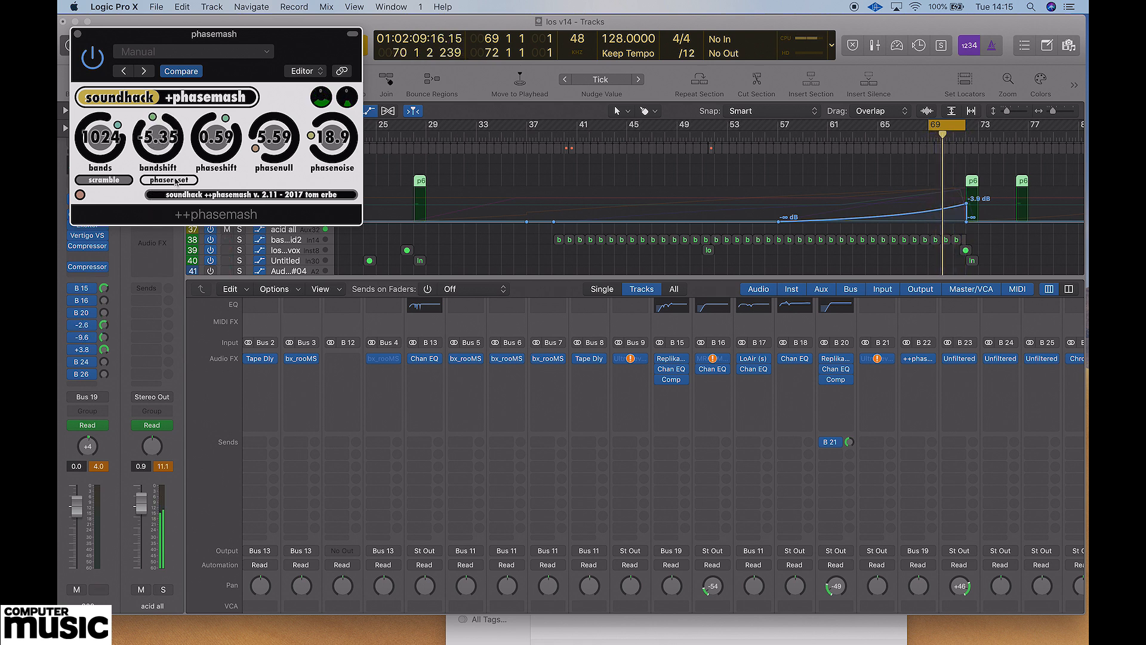
pyautogui.moveTo(321, 145); pyautogui.dragTo(330, 113)
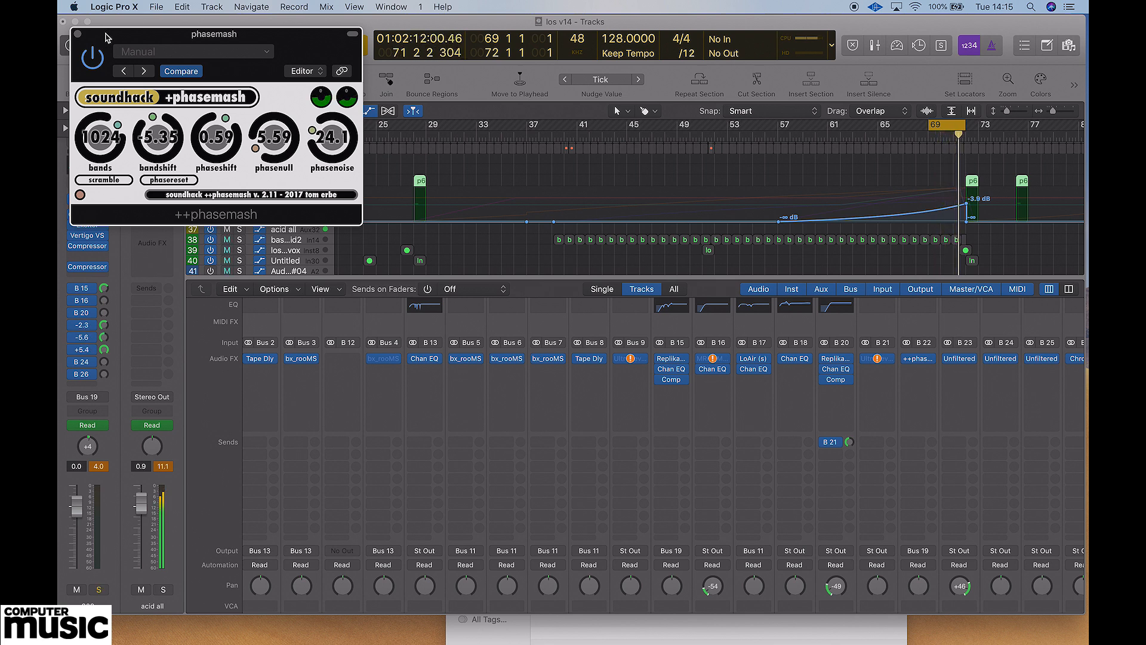
# Close the ++phasemash window and unsolo the phasemash channel.
pyautogui.click(78, 34)
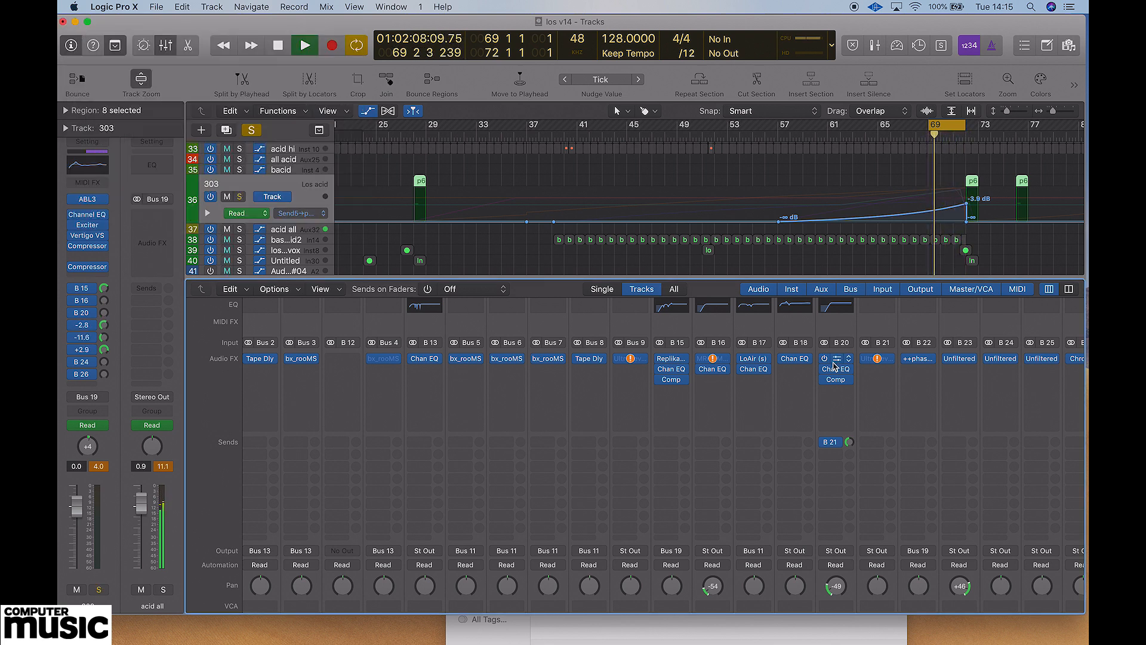
pyautogui.scroll(-5, 875, 464)
pyautogui.click(926, 589)
pyautogui.click(929, 589)
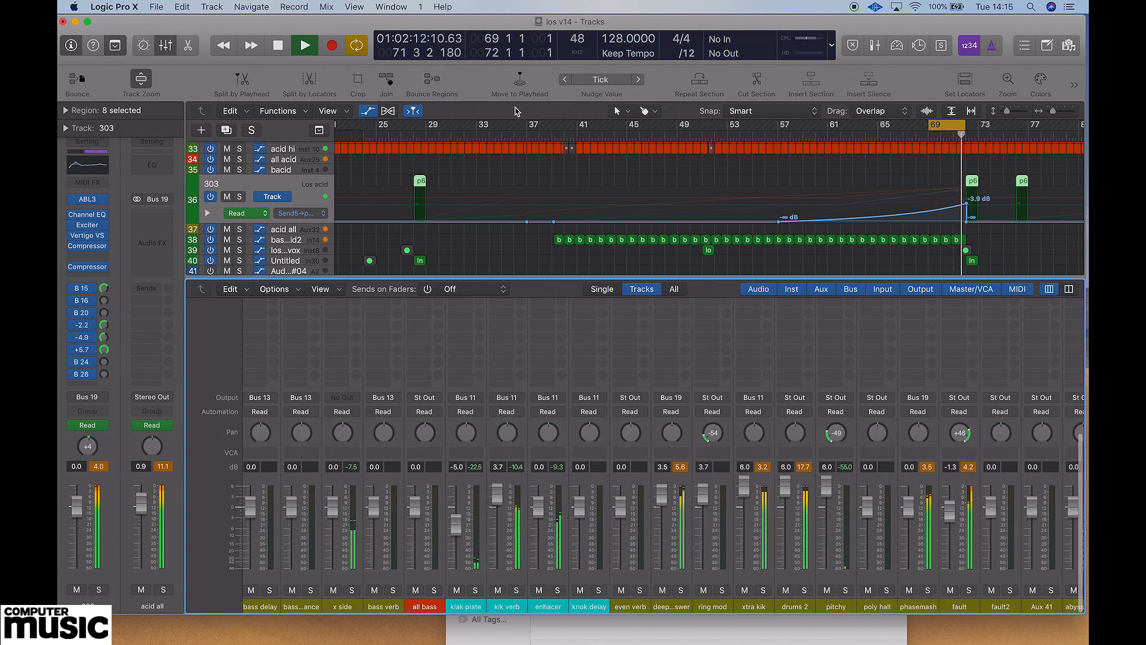
# Show the 303 track's automation for the fault send and browse the factory preset categories in the fault channel's Fault plug-in.
pyautogui.click(306, 214)
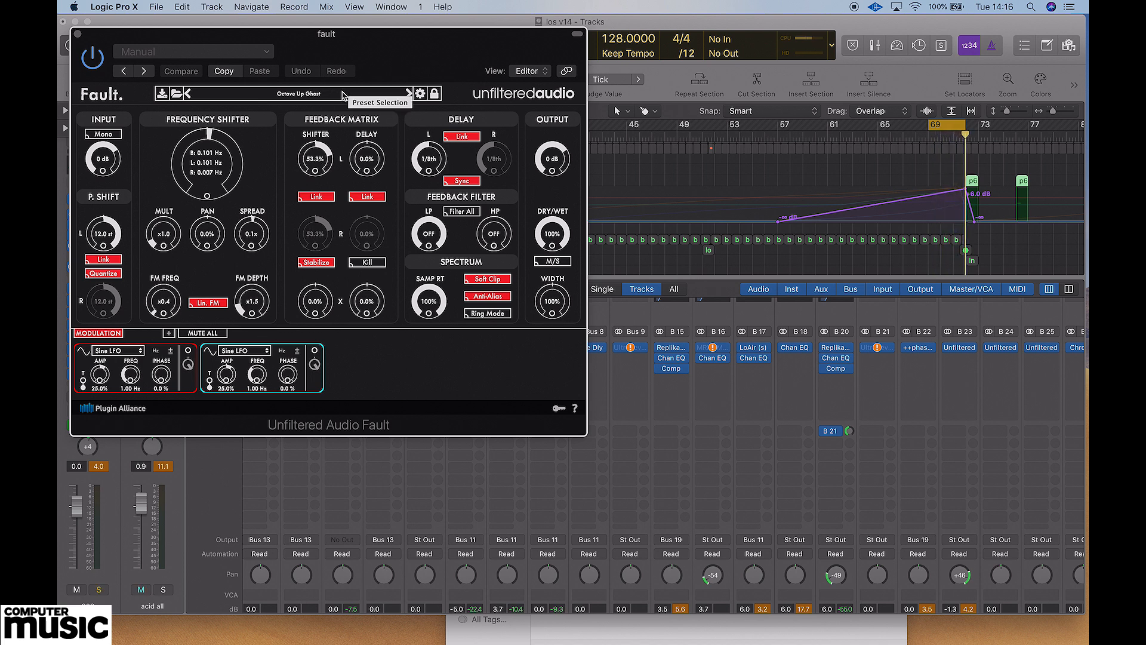
pyautogui.click(319, 95)
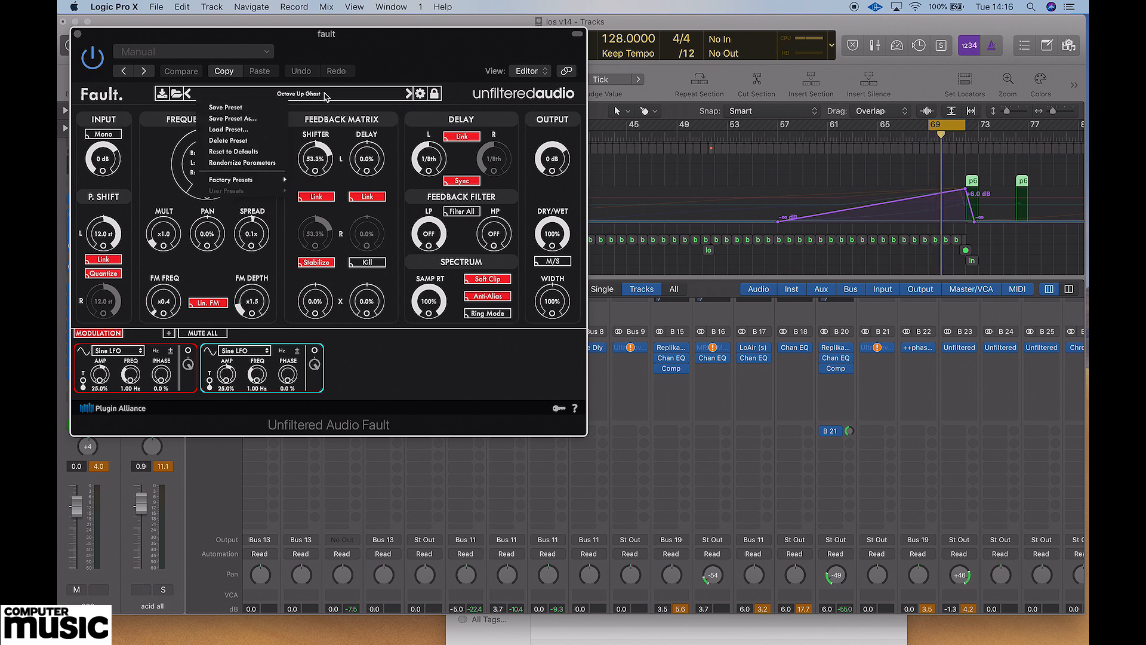
pyautogui.moveTo(278, 180)
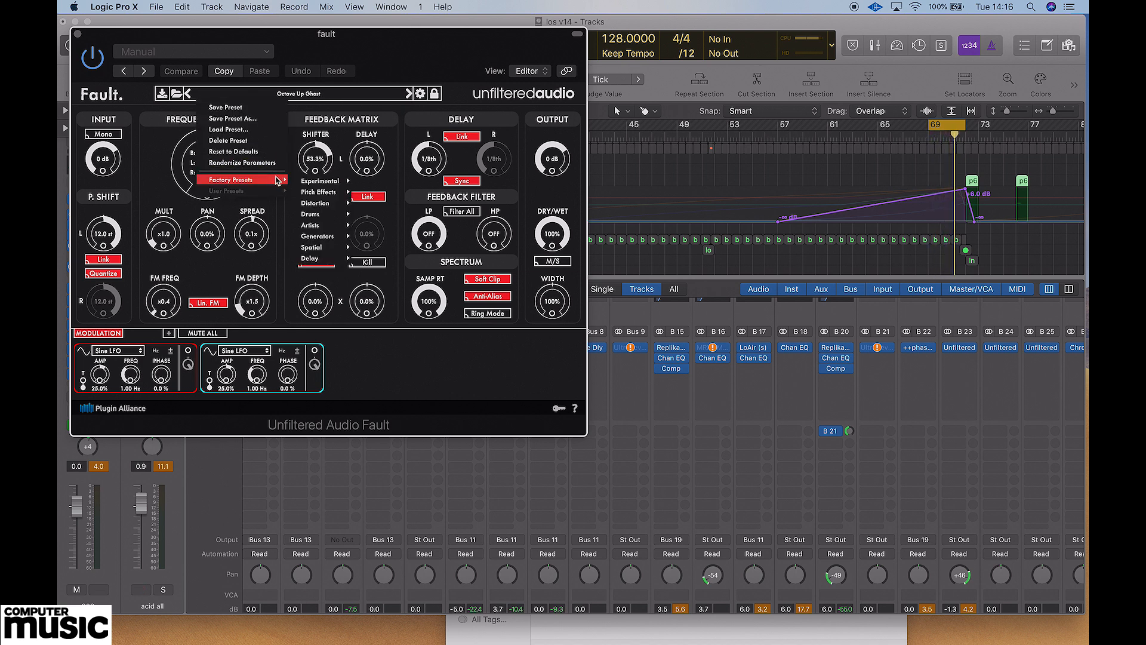
pyautogui.moveTo(349, 179)
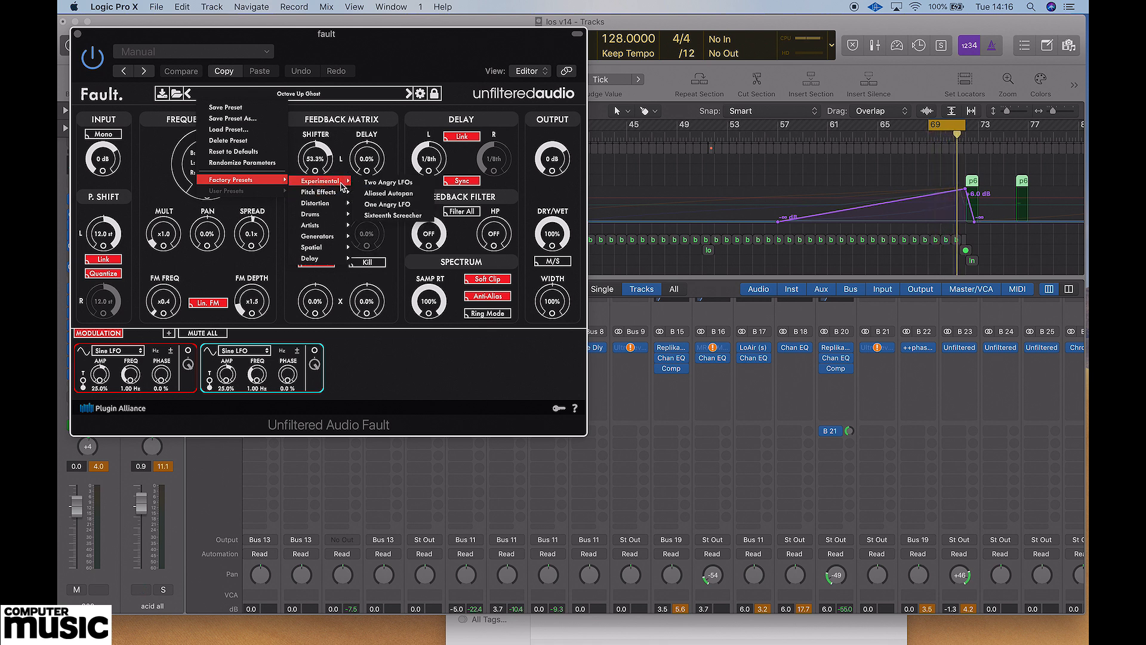
pyautogui.moveTo(335, 226)
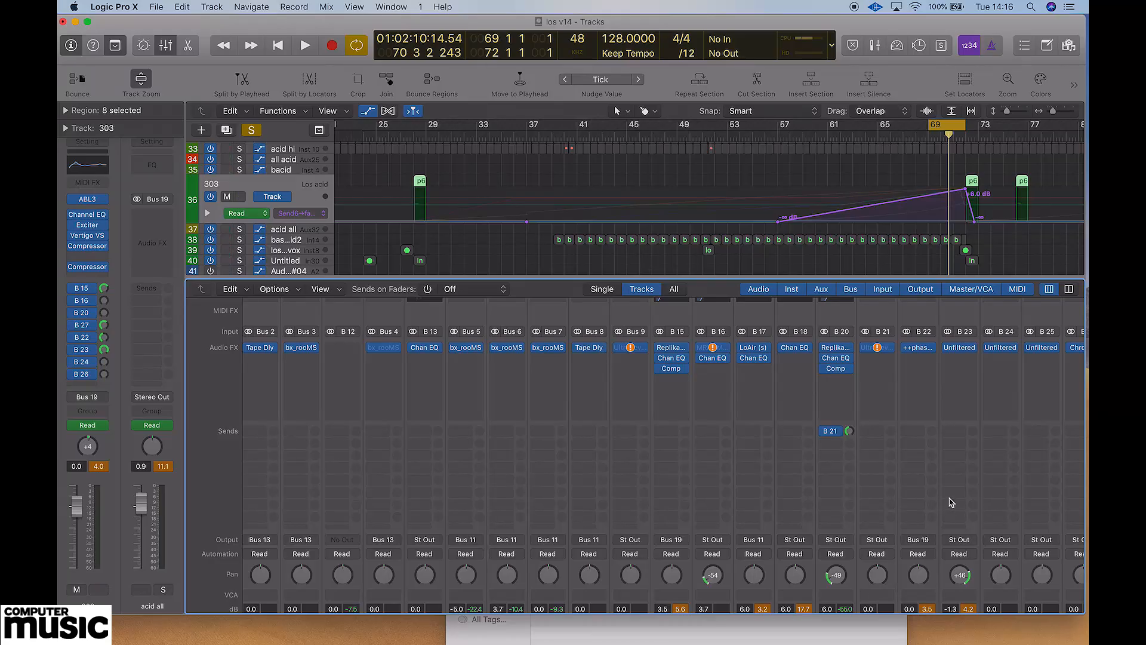
# Inspect the Unfiltered Audio Fault settings on the Bus 27 pitch wah channel, then close the plug-in window.
pyautogui.hscroll(5, 951, 502)
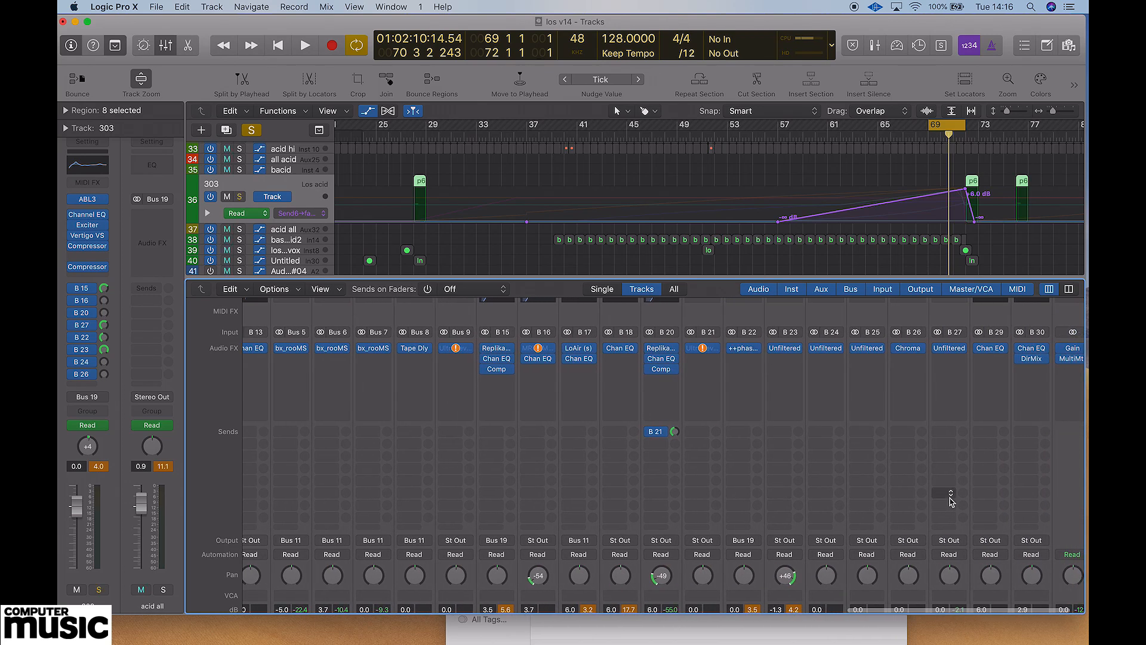
pyautogui.click(951, 498)
pyautogui.click(951, 352)
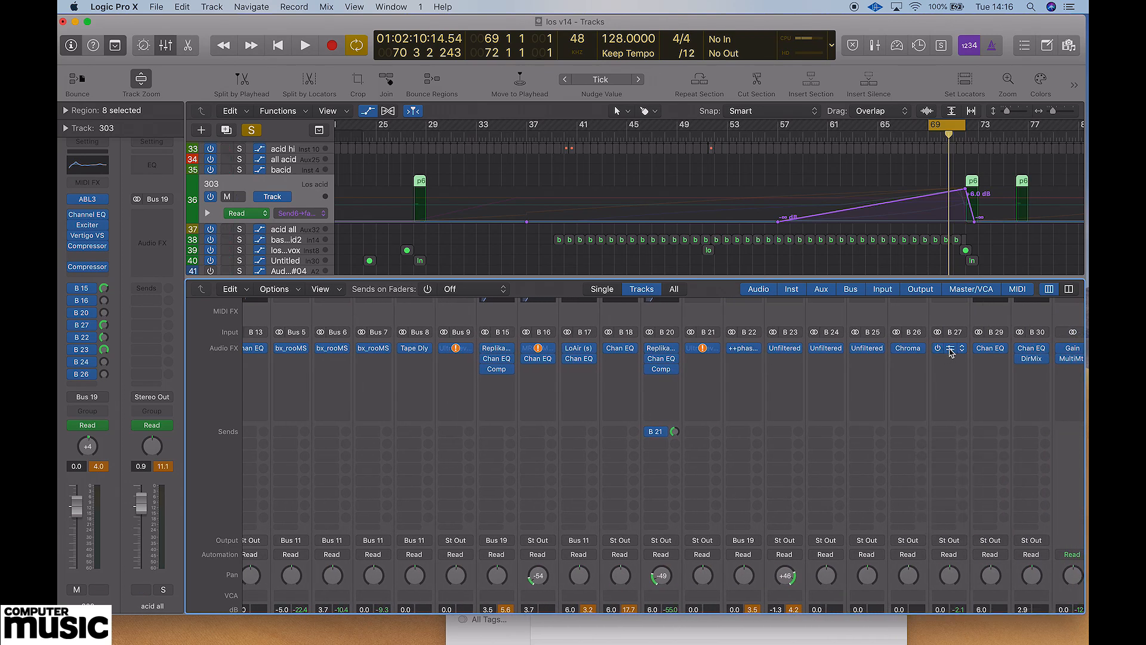
pyautogui.click(951, 352)
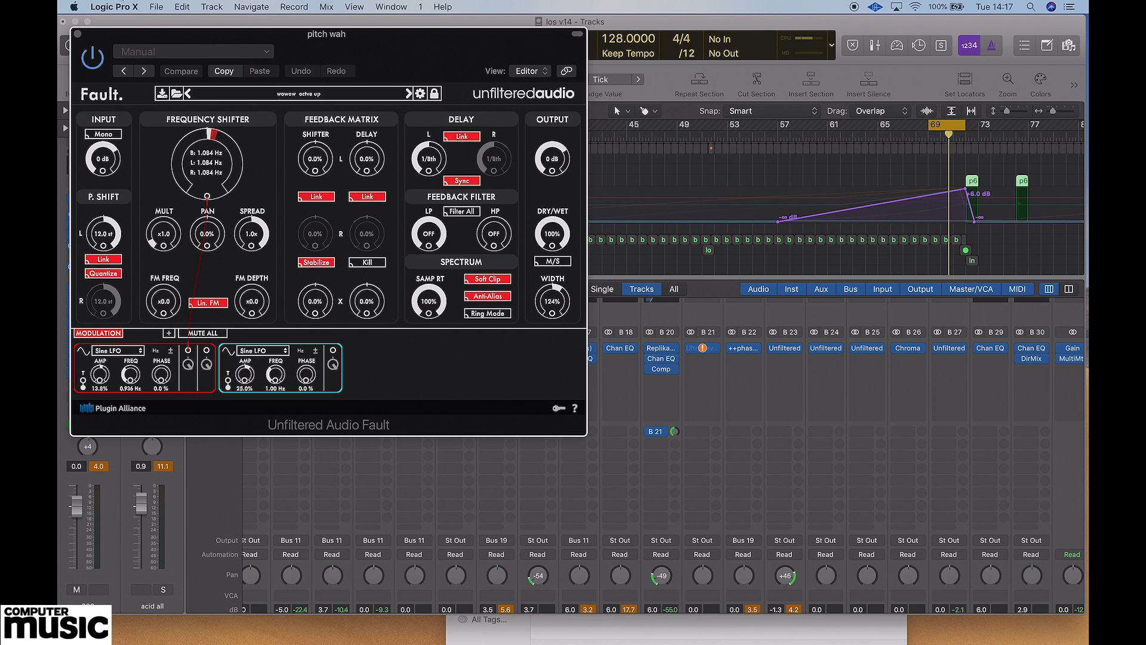
pyautogui.click(78, 34)
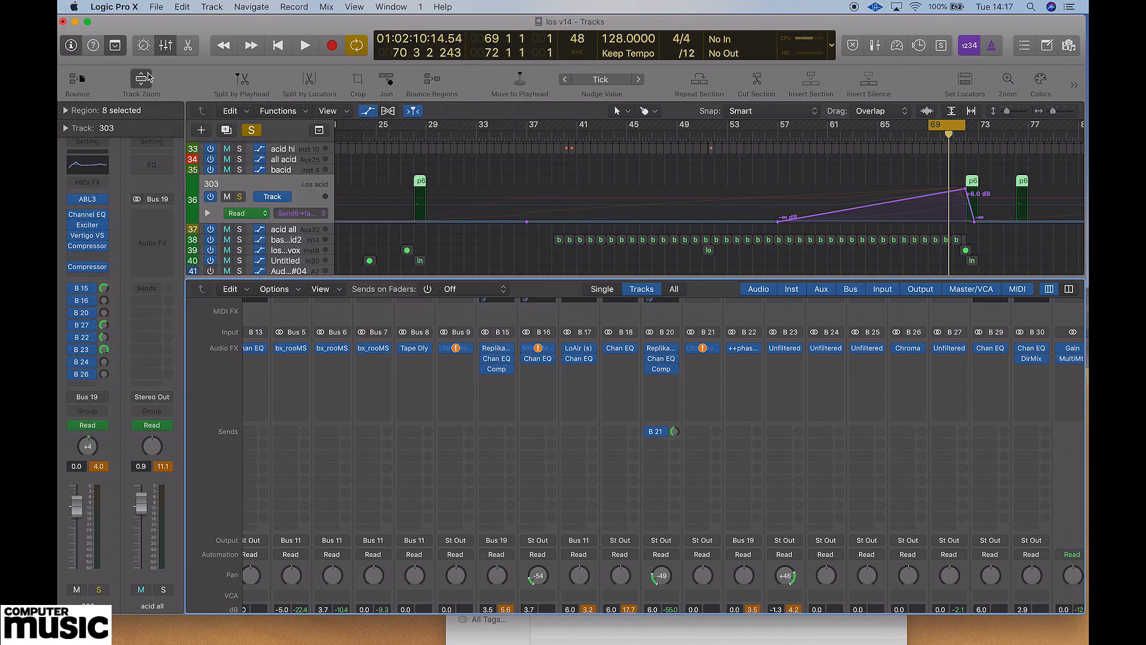
pyautogui.hscroll(3, 772, 360)
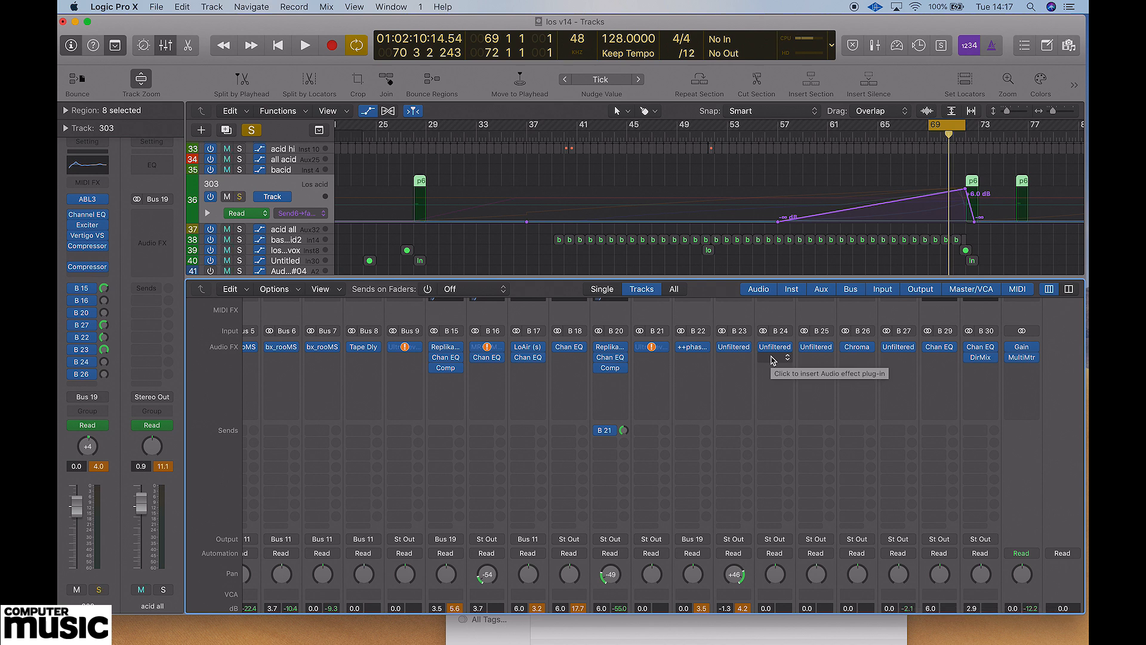
pyautogui.hscroll(-15, 773, 360)
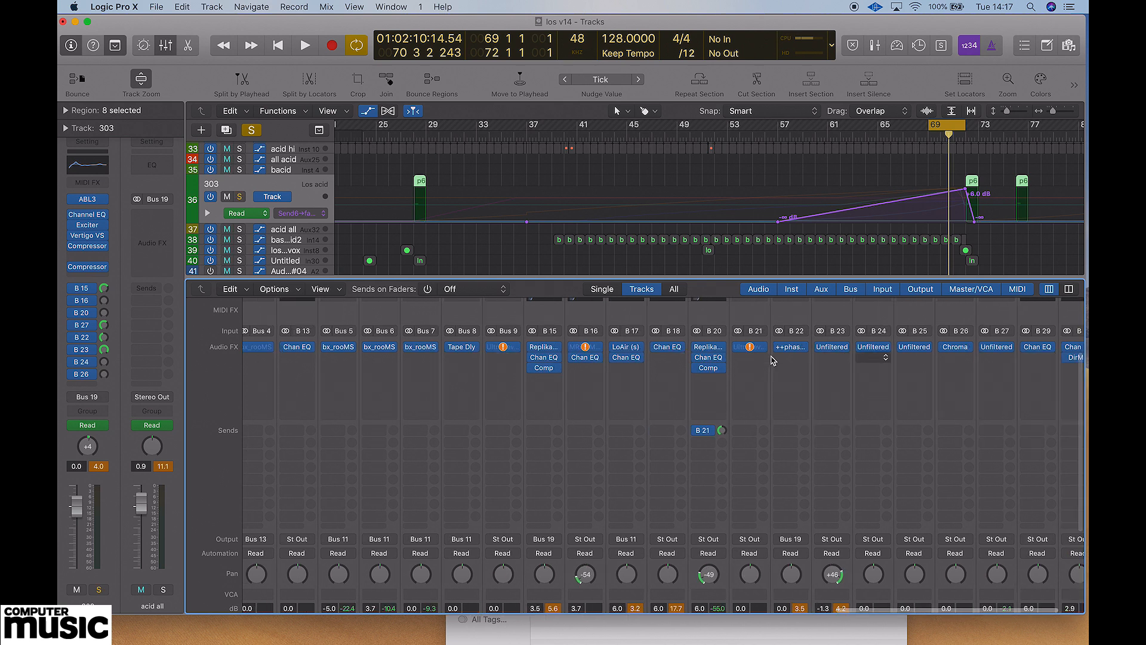
pyautogui.hscroll(-14, 773, 360)
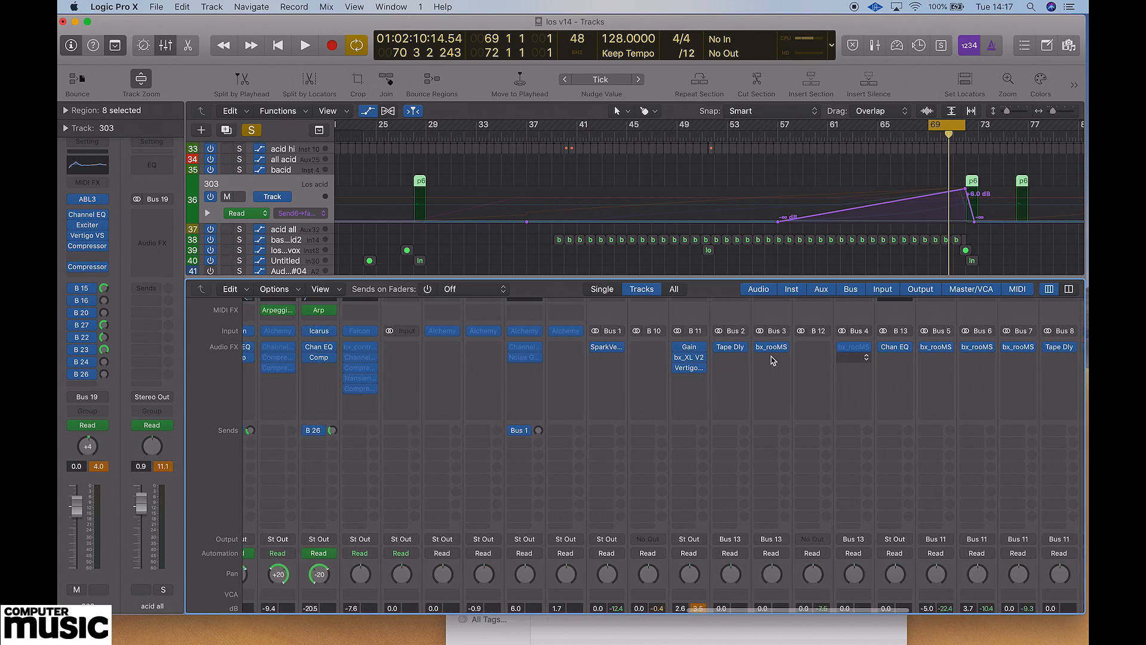